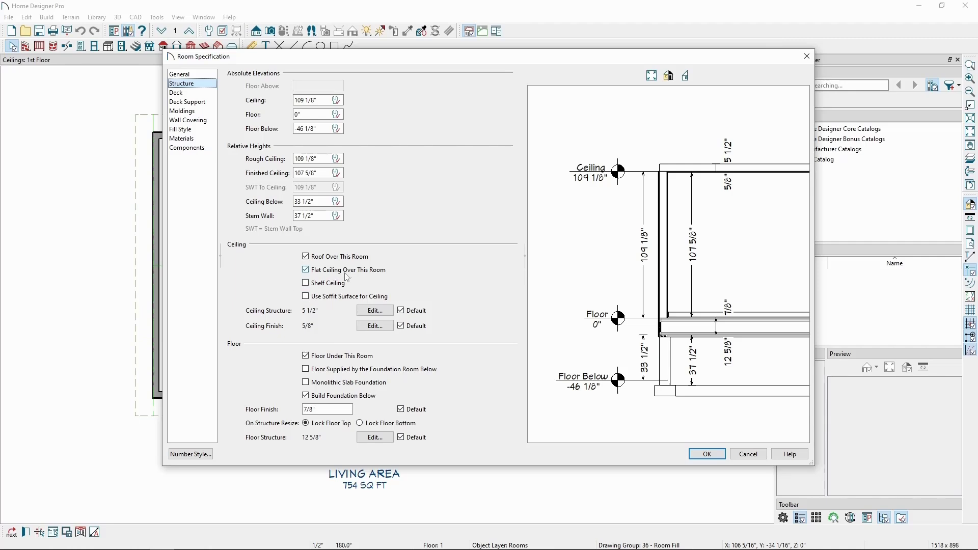
Turn off the flat ceiling over the living area room in its structure settings.
click(348, 274)
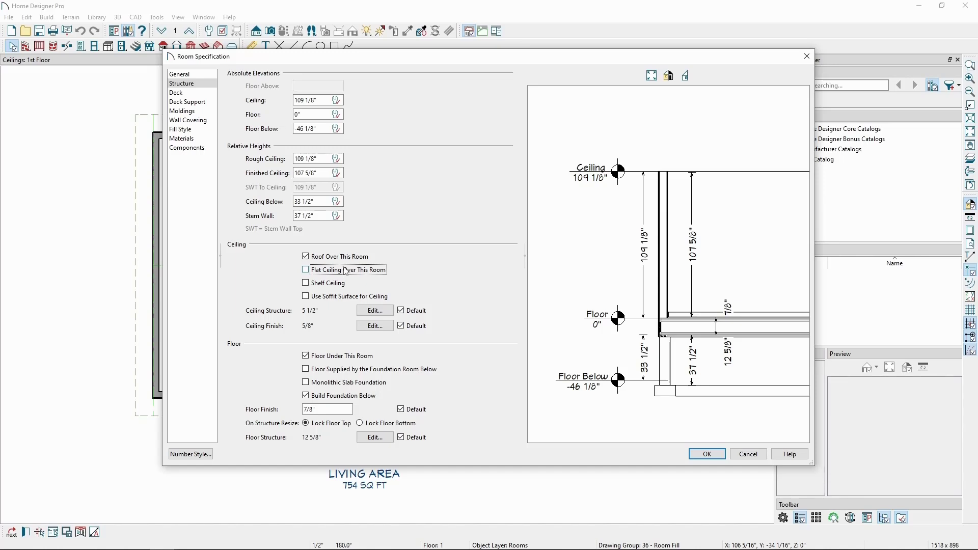
click(708, 459)
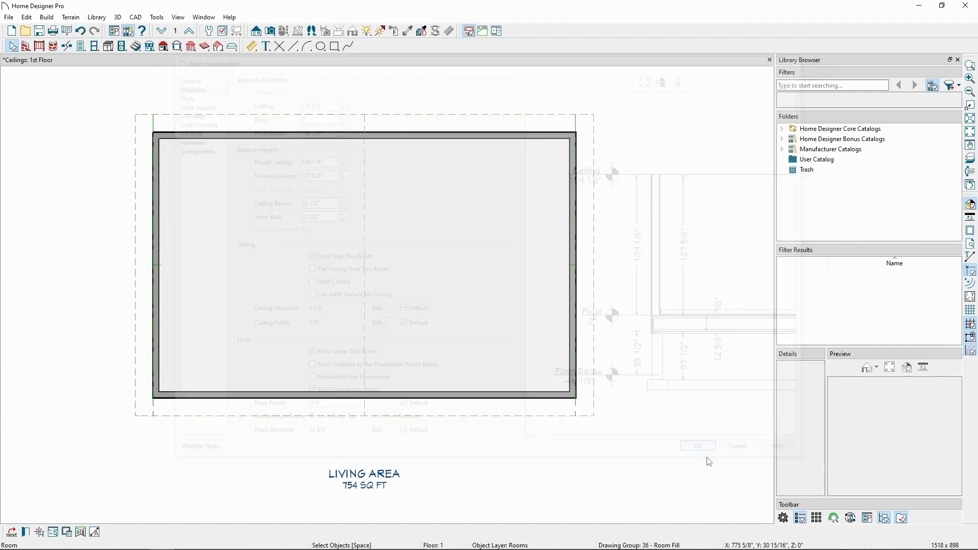
click(706, 459)
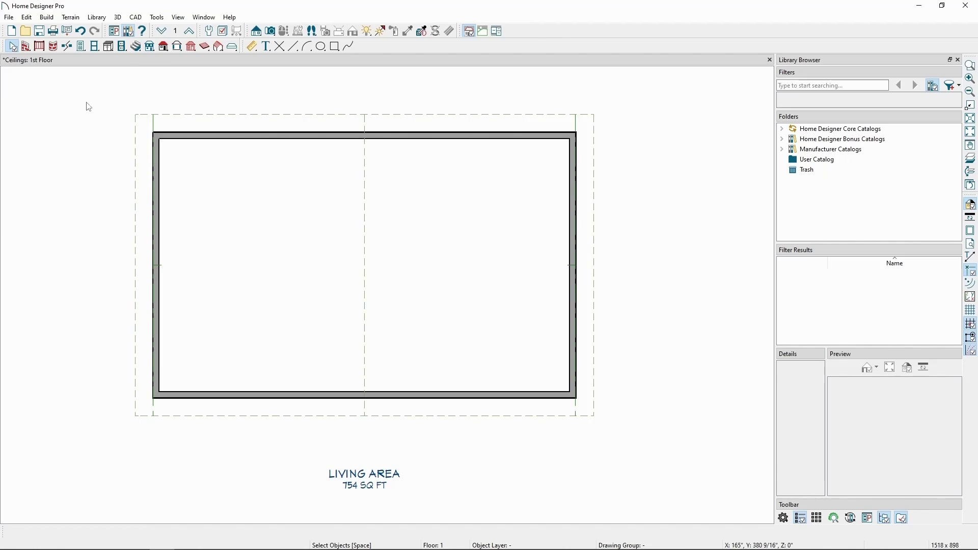
Disable automatic roof rebuilding in the Build Roof settings and set the pitch to 4 in 12.
click(47, 17)
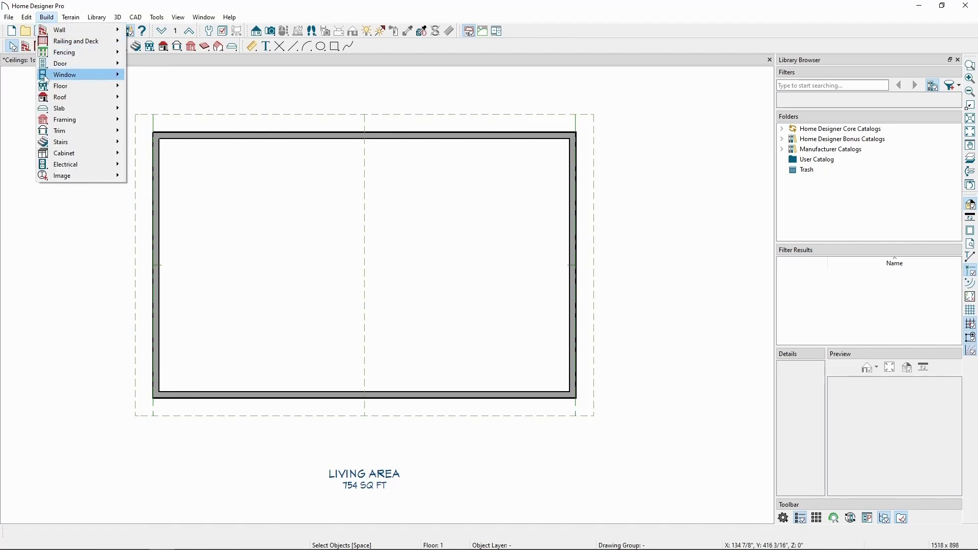
mouse_move(53, 100)
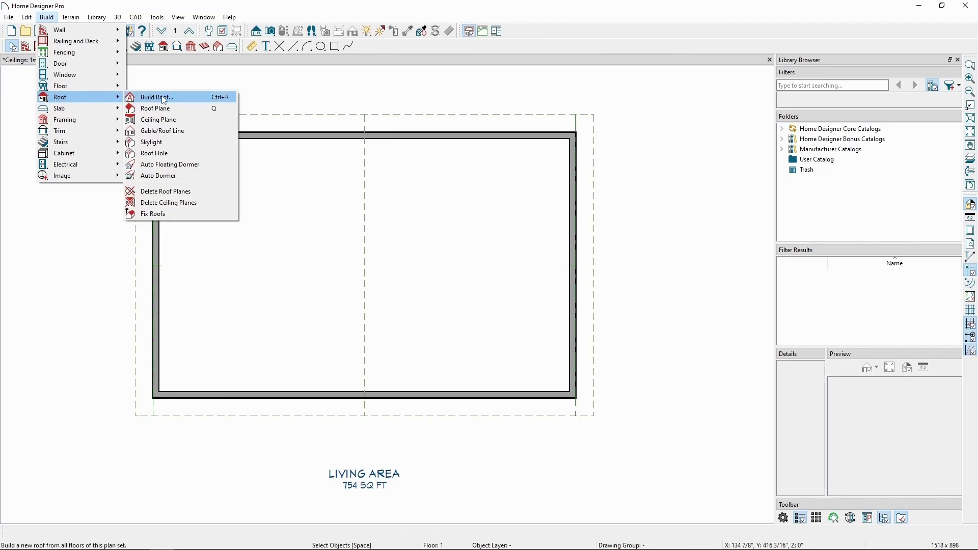
click(185, 103)
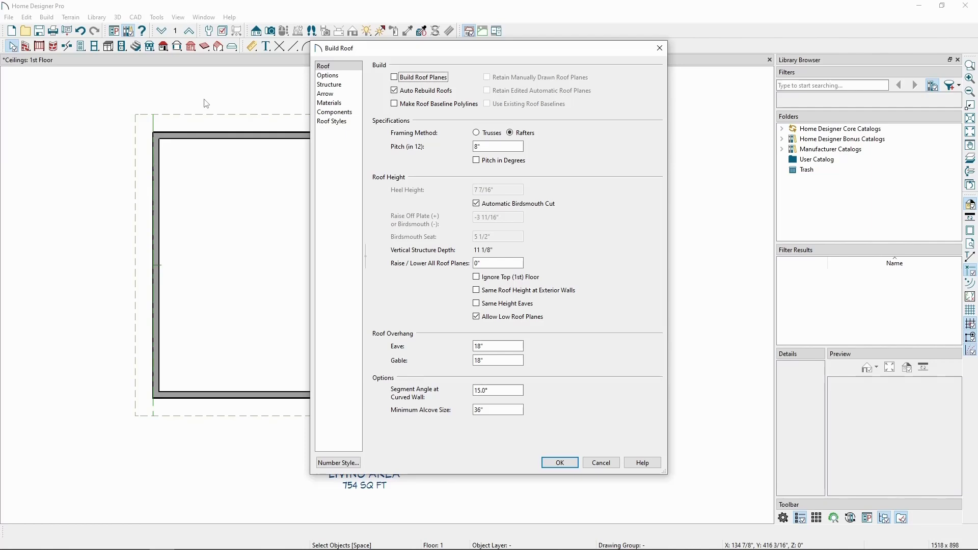
click(395, 90)
click(484, 150)
double_click(485, 148)
text(4)
key(Tab)
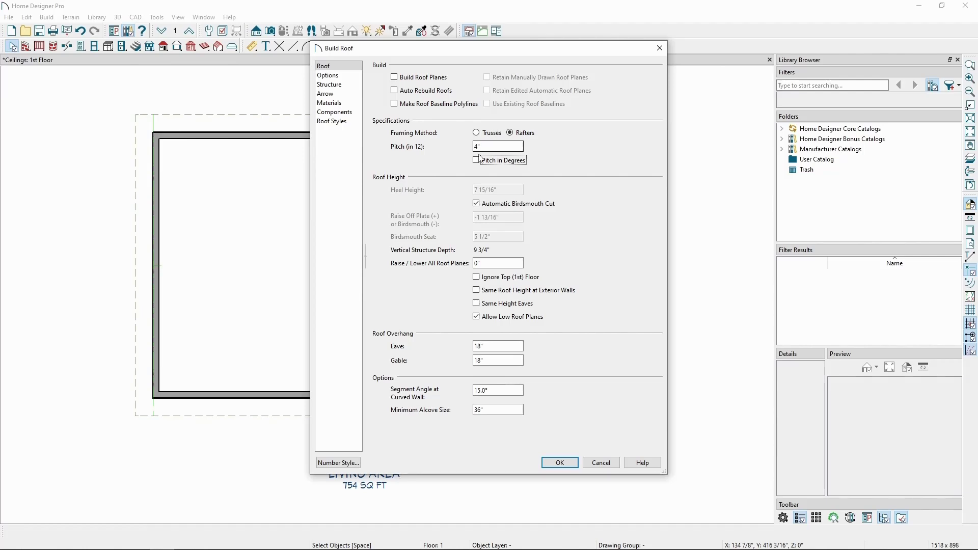
click(560, 464)
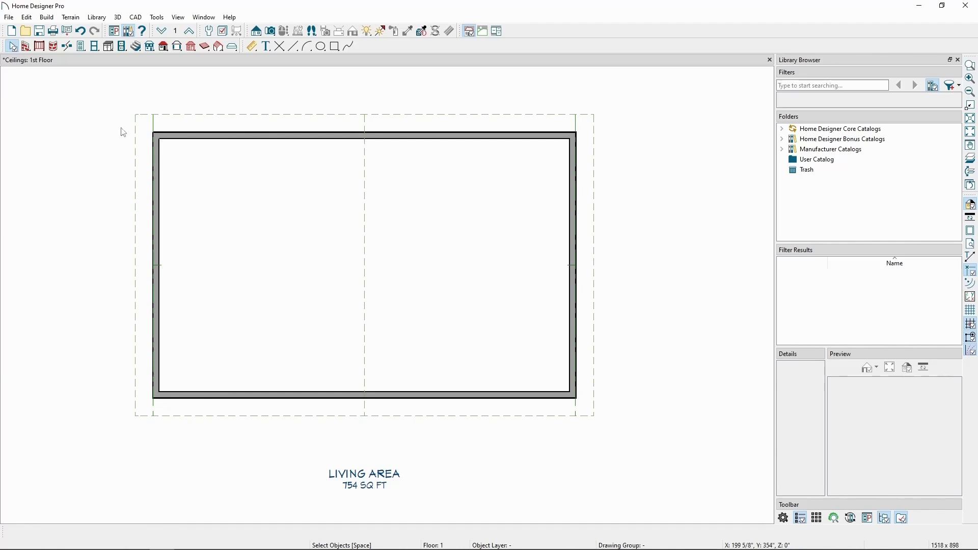
Draw two opposing ceiling planes, one from the inner face of each side wall, both pitching toward the room's center and stopping short of it.
click(47, 17)
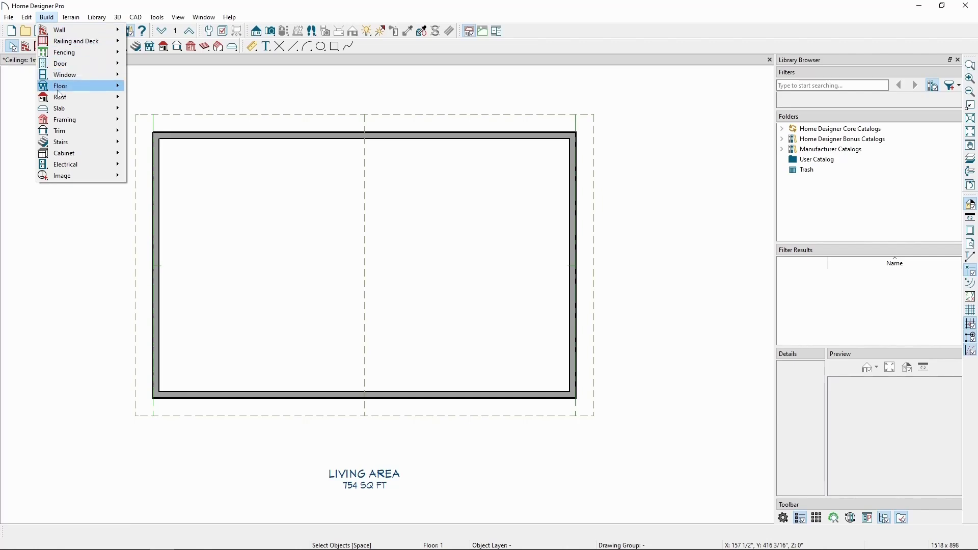
mouse_move(79, 98)
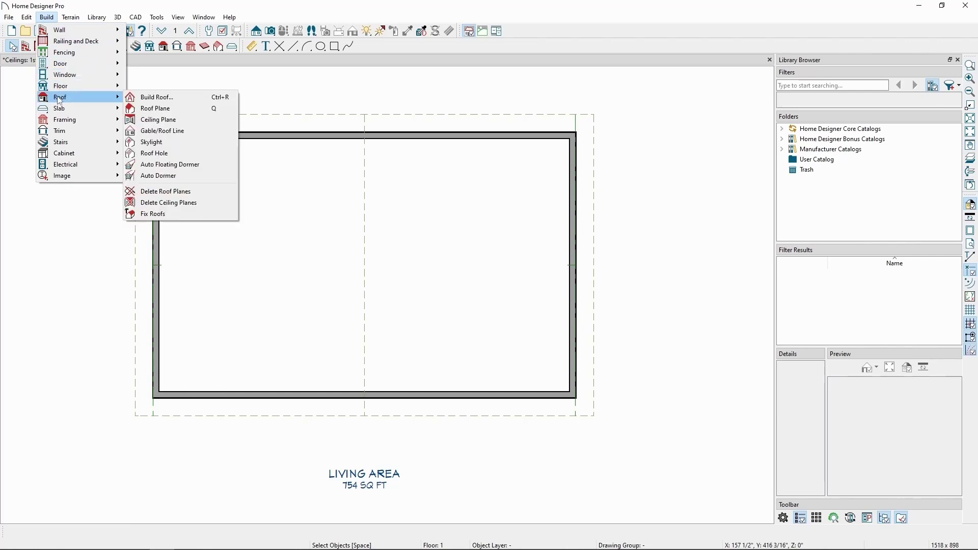
click(159, 120)
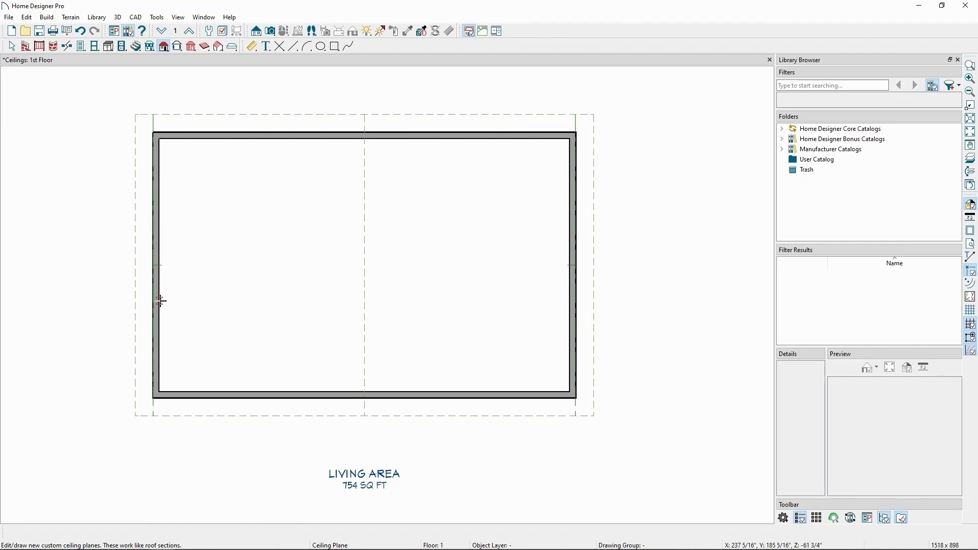
drag(161, 301, 164, 204)
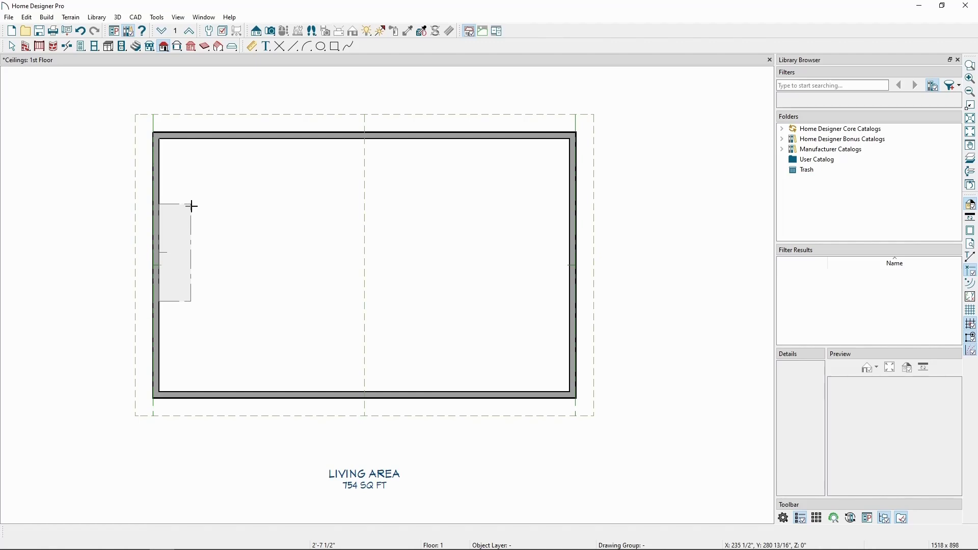
drag(214, 207, 334, 209)
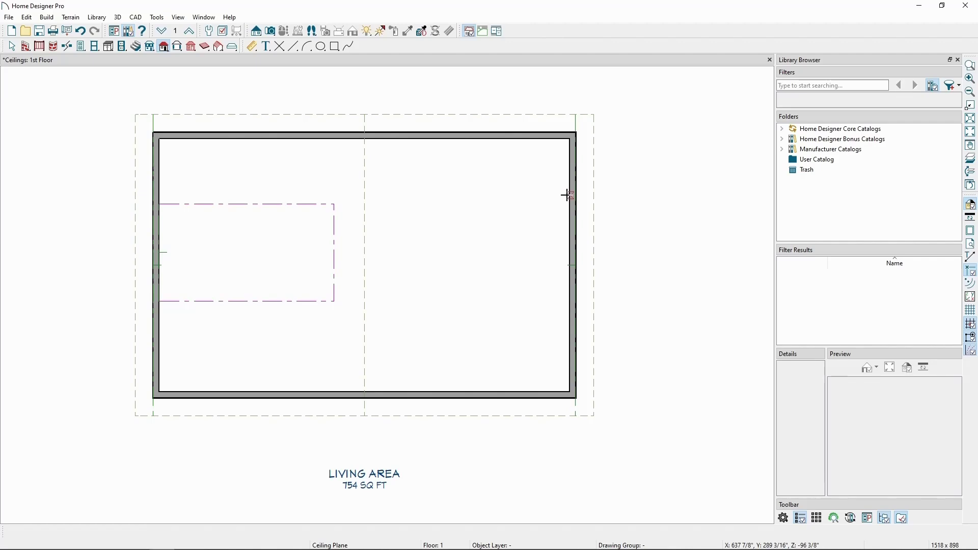
mouse_move(565, 194)
mouse_down()
mouse_move(568, 338)
mouse_move(420, 298)
mouse_up()
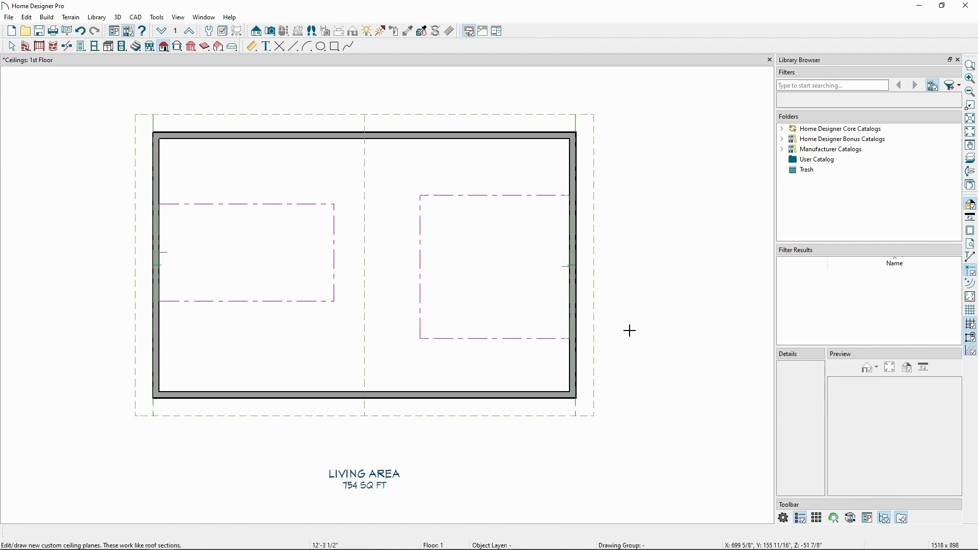
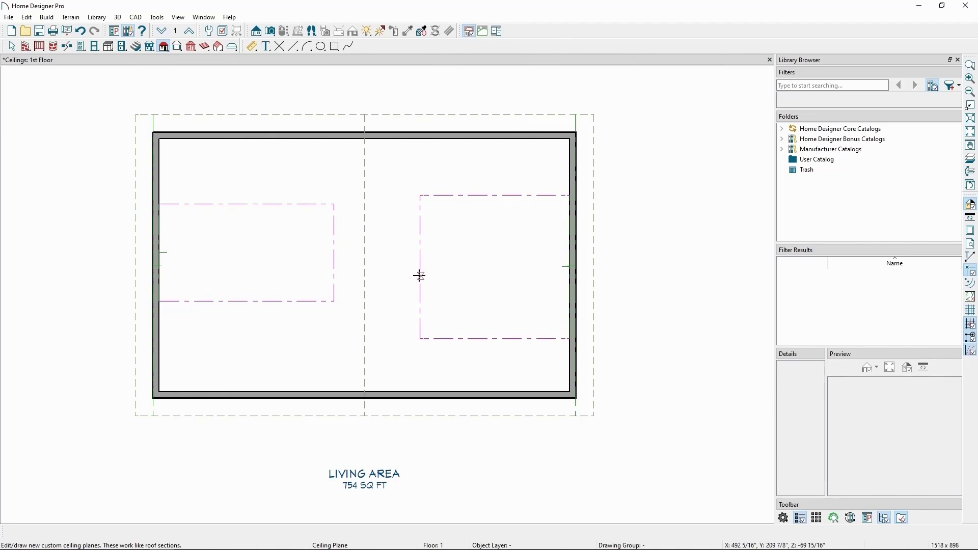
Join the inner edges of the two ceiling planes so they meet at a ridge along the room's center.
click(420, 276)
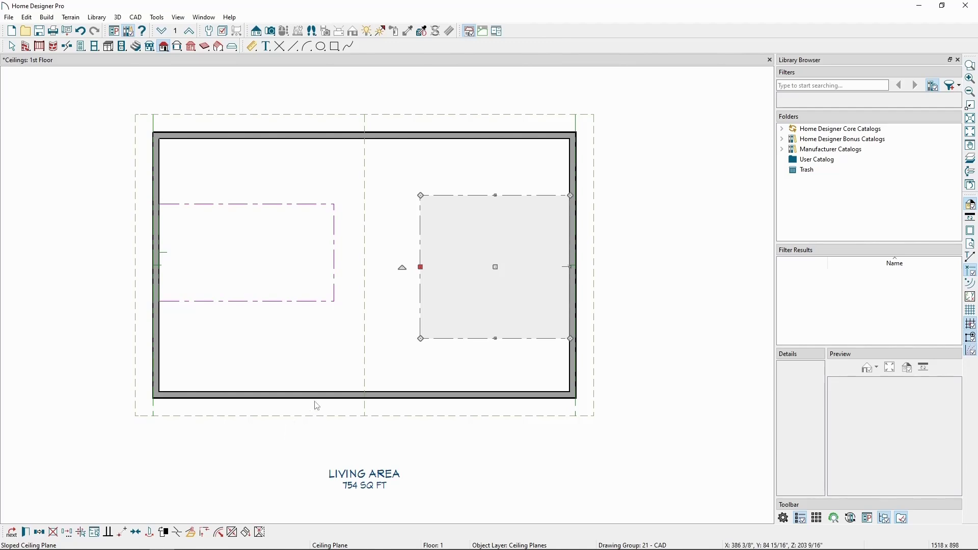
click(420, 249)
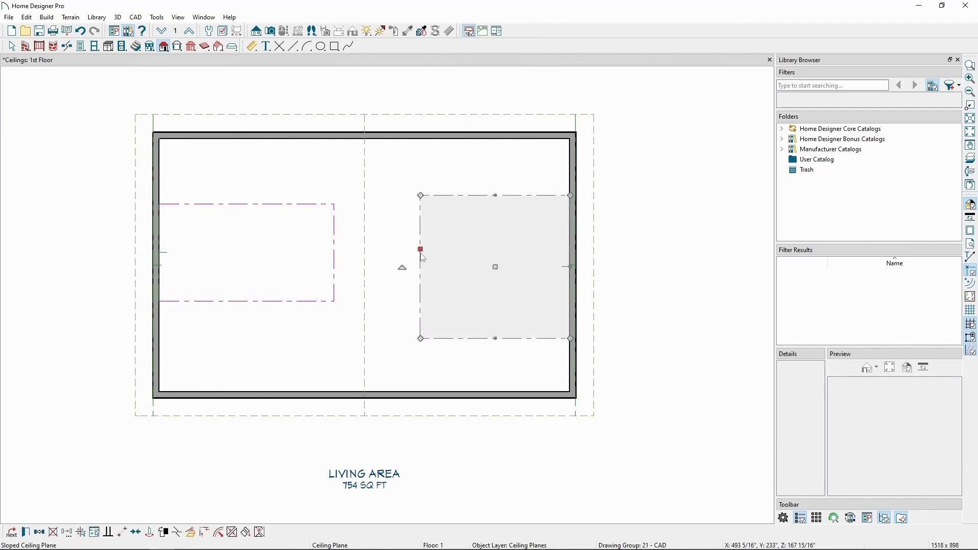
click(422, 266)
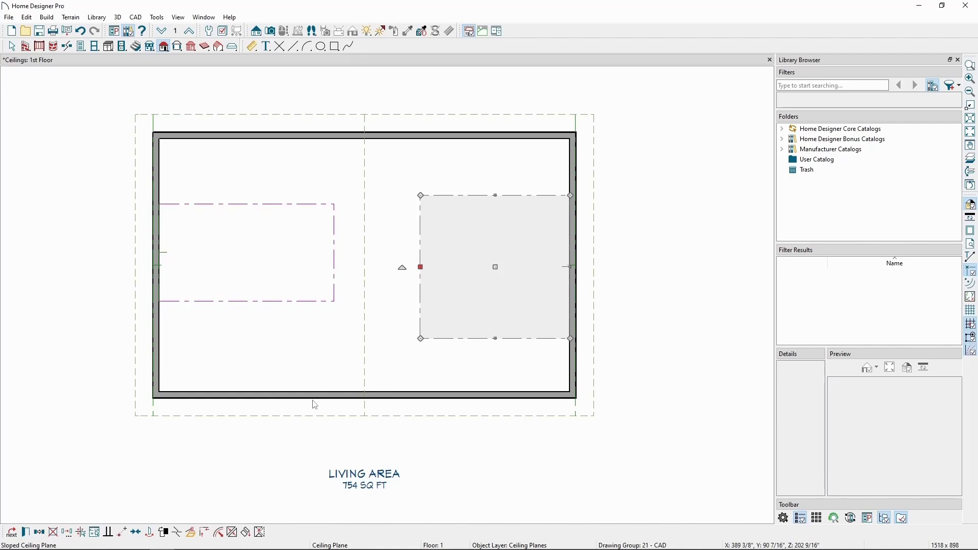
click(234, 533)
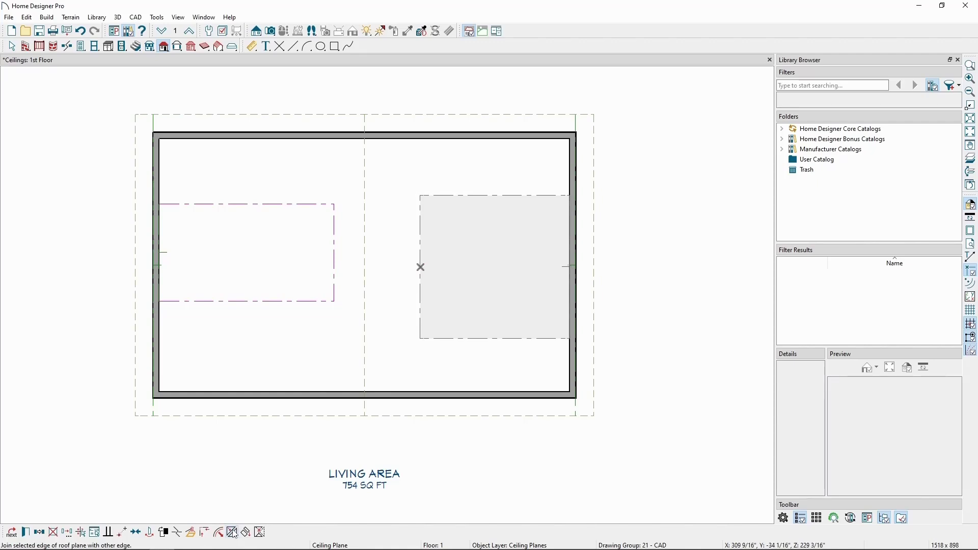
click(331, 302)
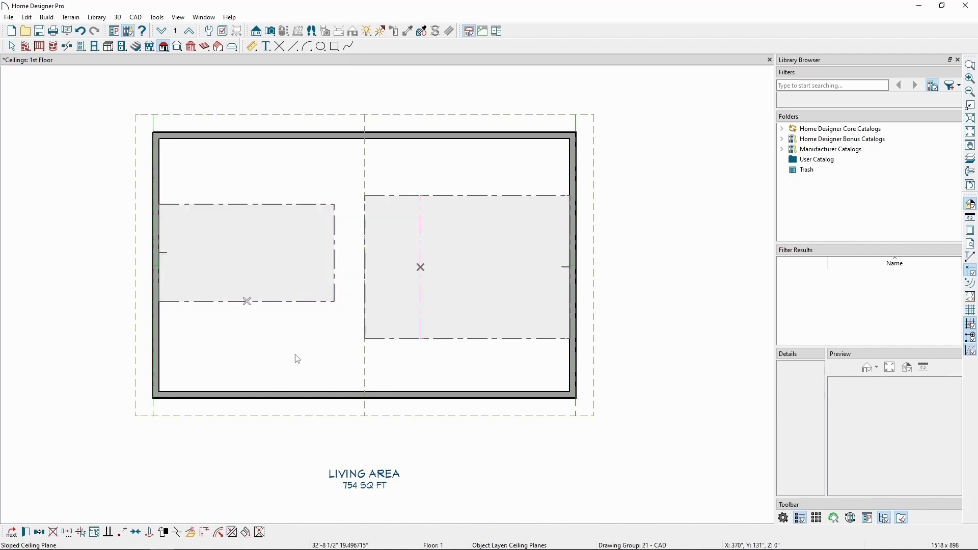
click(335, 266)
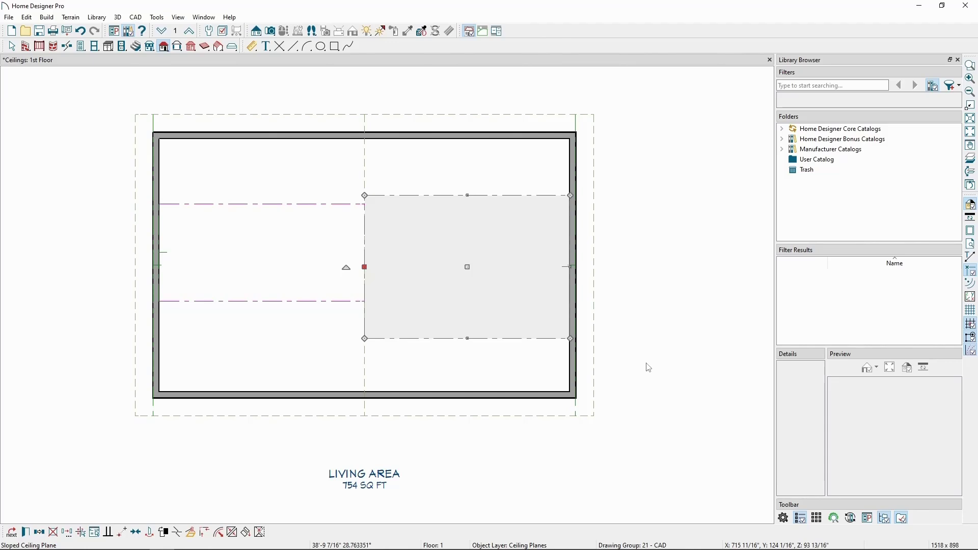
key(space)
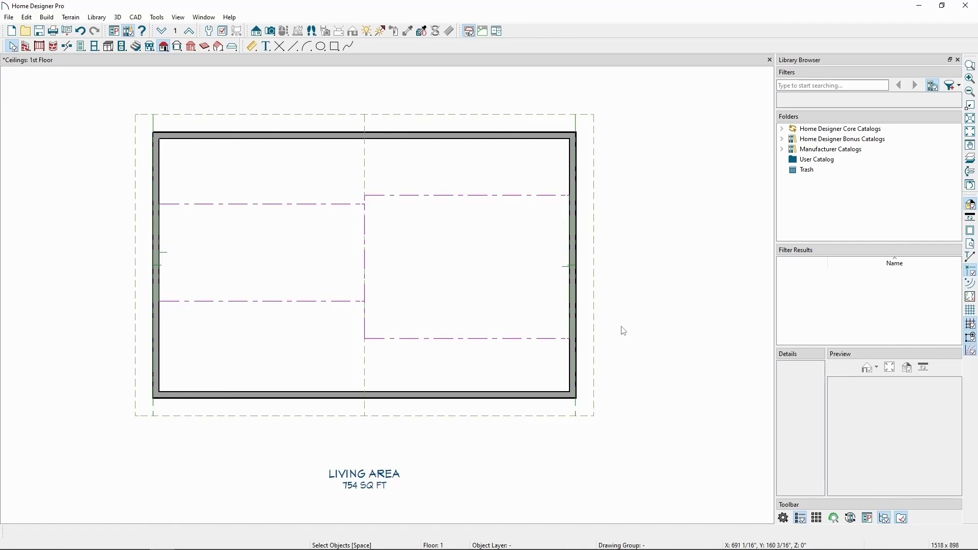
Extend the upper and lower edges of both ceiling planes to the inner faces of the room's upper and lower walls.
click(304, 204)
drag(304, 202, 310, 141)
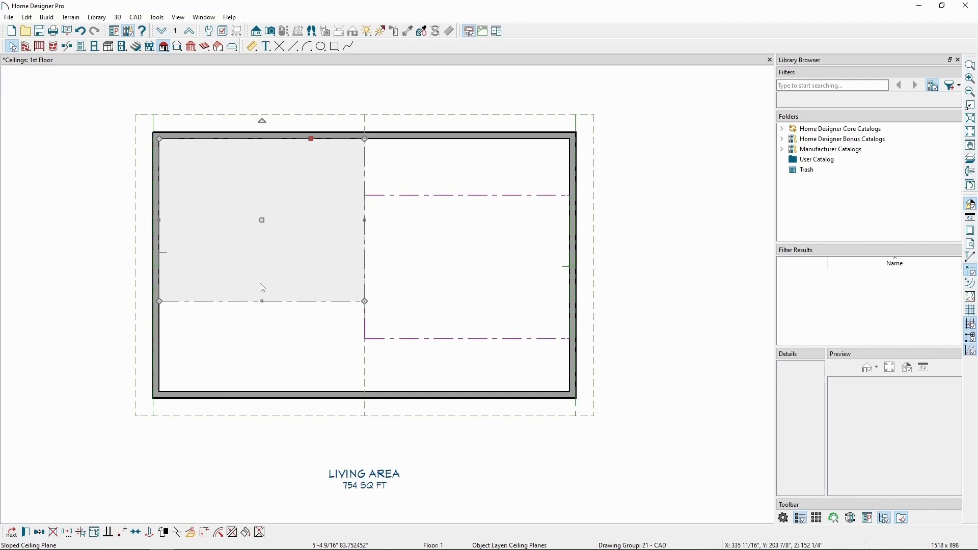
drag(263, 303, 269, 389)
click(472, 340)
drag(470, 341, 457, 388)
drag(465, 196, 466, 138)
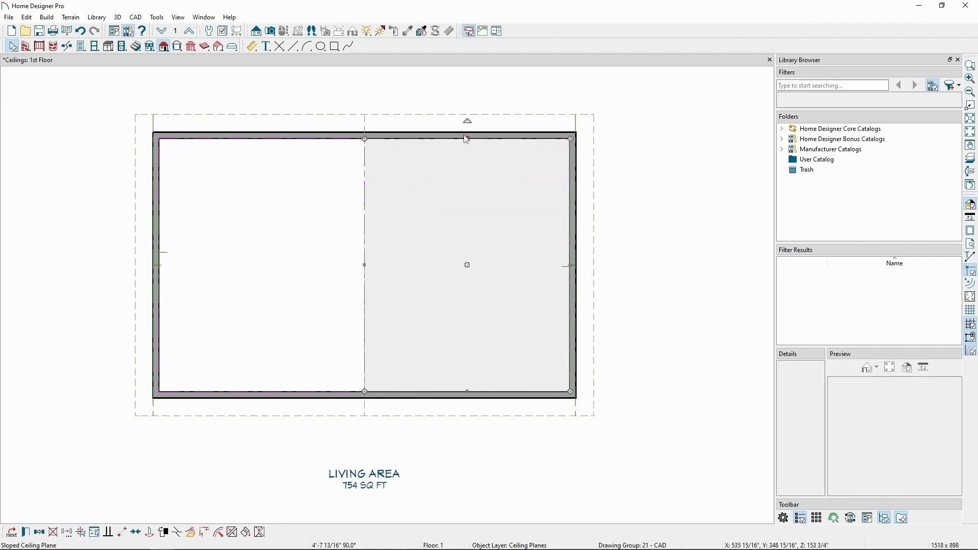
click(449, 122)
Examine the vaulted ceiling in a cross section/elevation view taken through the room, and return to the floor plan.
click(122, 16)
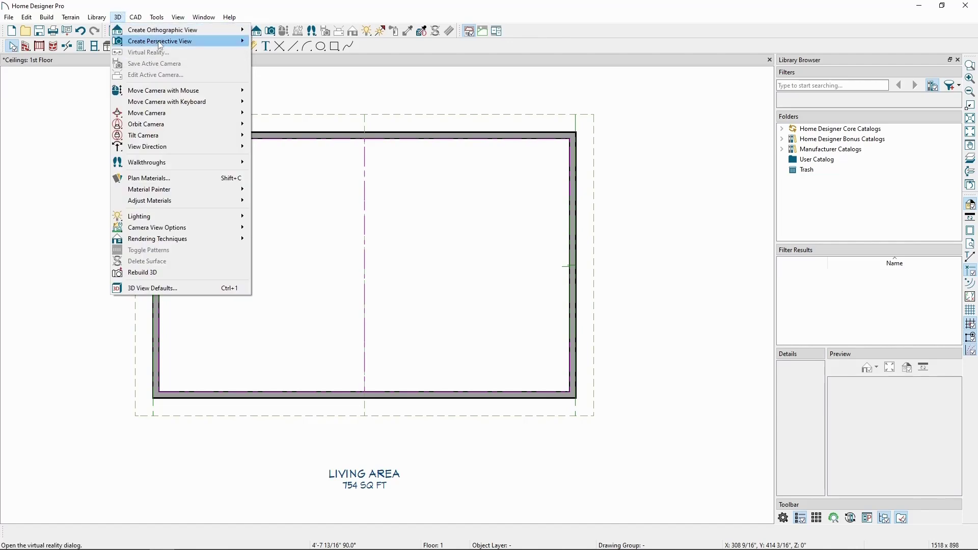
mouse_move(168, 34)
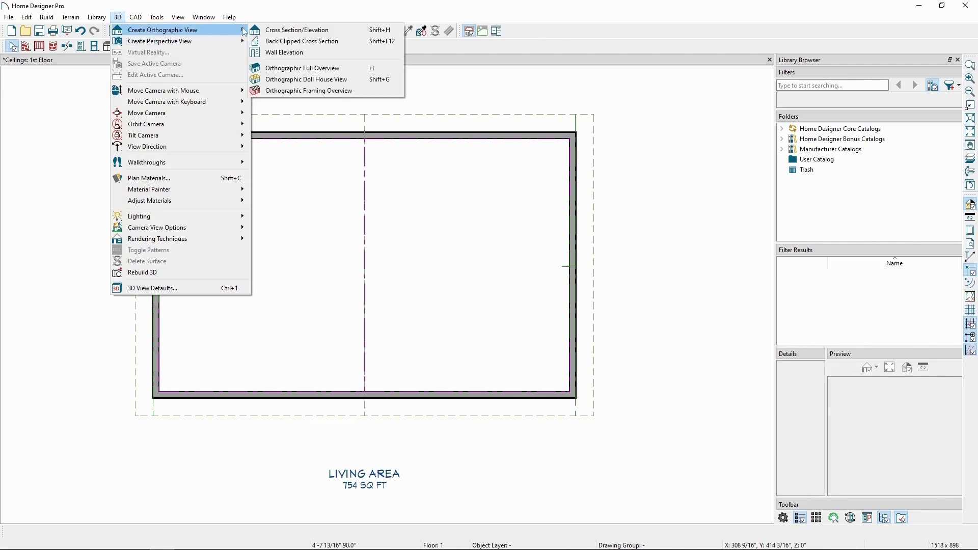
click(267, 30)
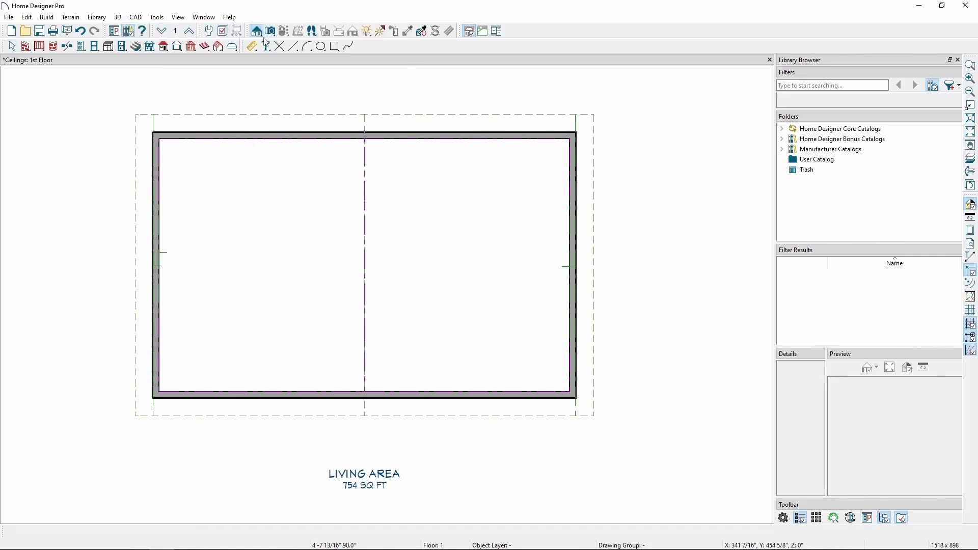
drag(344, 284, 345, 188)
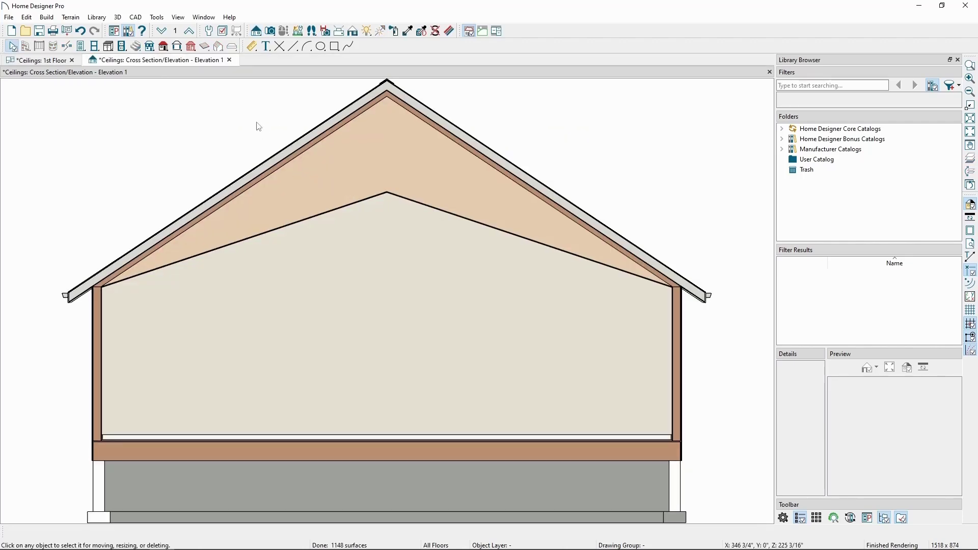
click(229, 60)
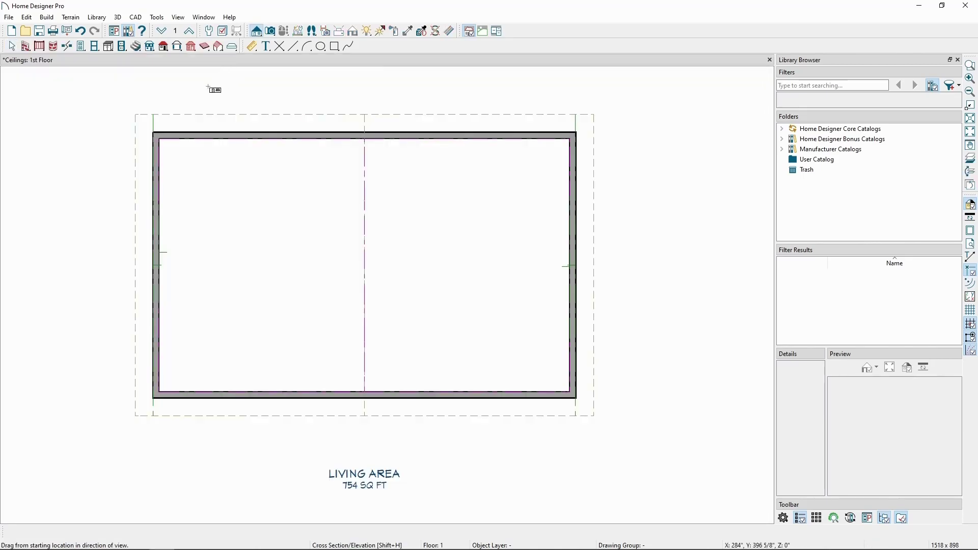
key(space)
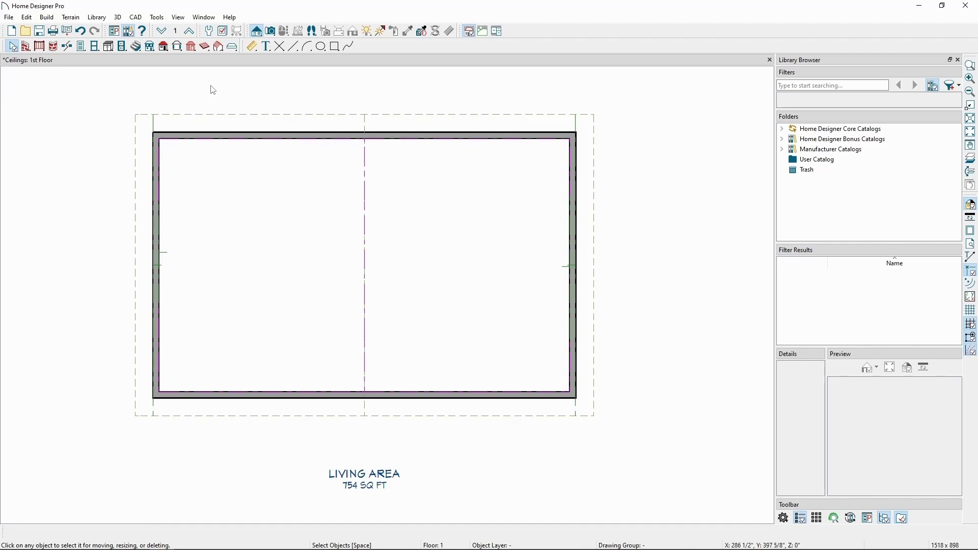
Turn off the display of the Roof Planes layer in the floor plan.
click(153, 20)
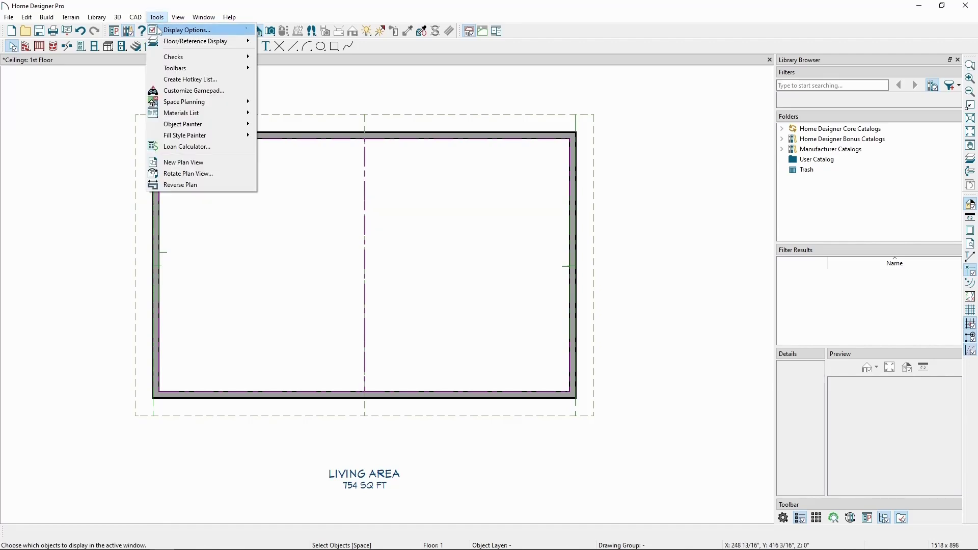
click(183, 30)
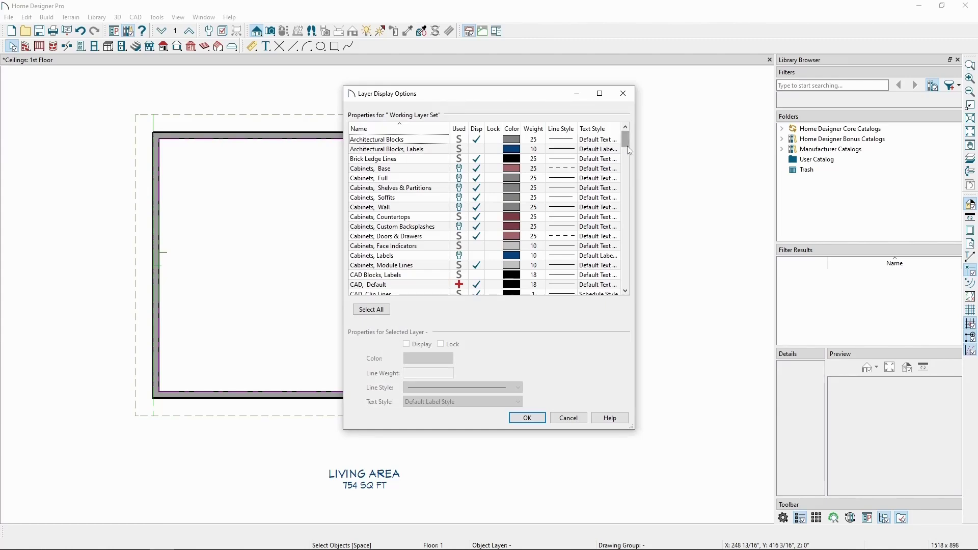
drag(625, 143, 615, 237)
scroll(615, 237, down, 1)
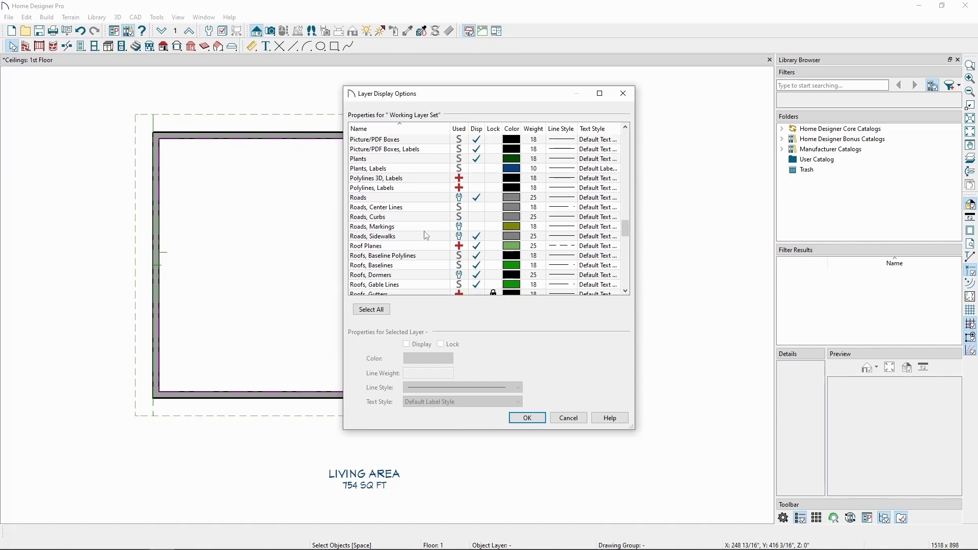
click(412, 248)
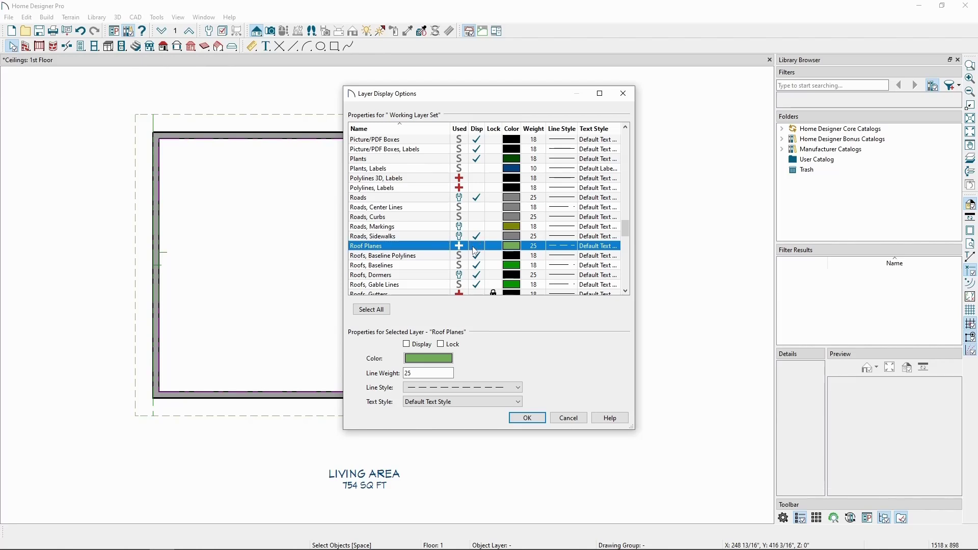
click(528, 418)
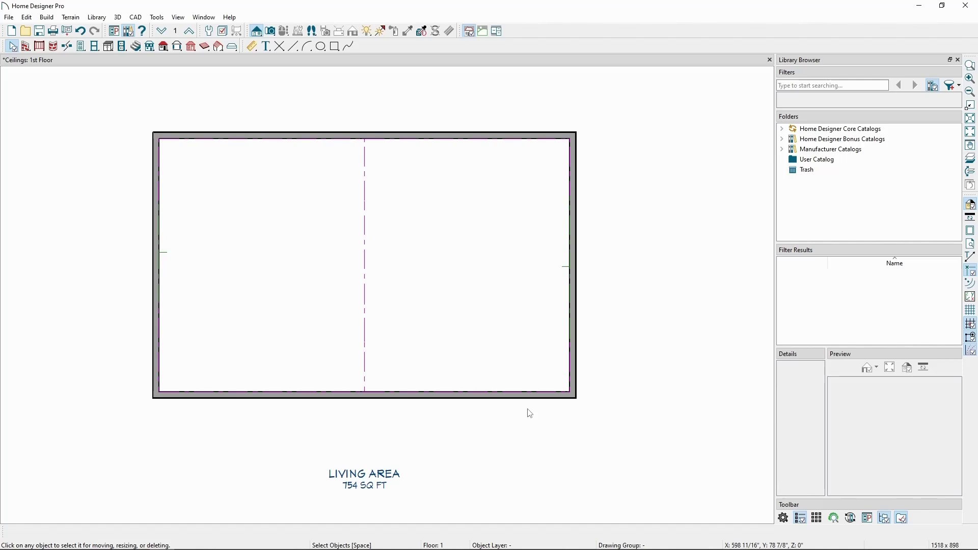
Pull the ridge edge of the right-hand ceiling plane about 5'-2 1/2" toward the right wall and display temporary dimensions.
click(371, 268)
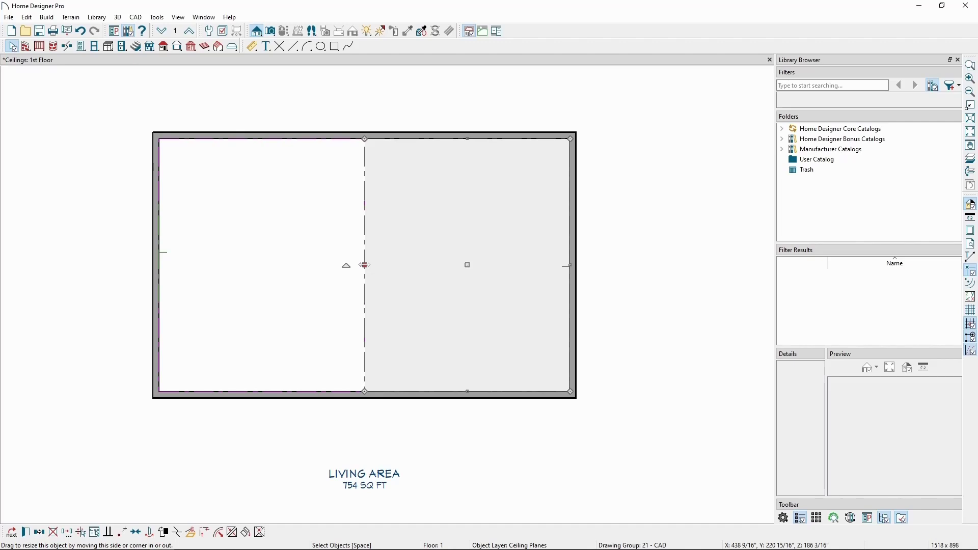
drag(365, 265, 428, 265)
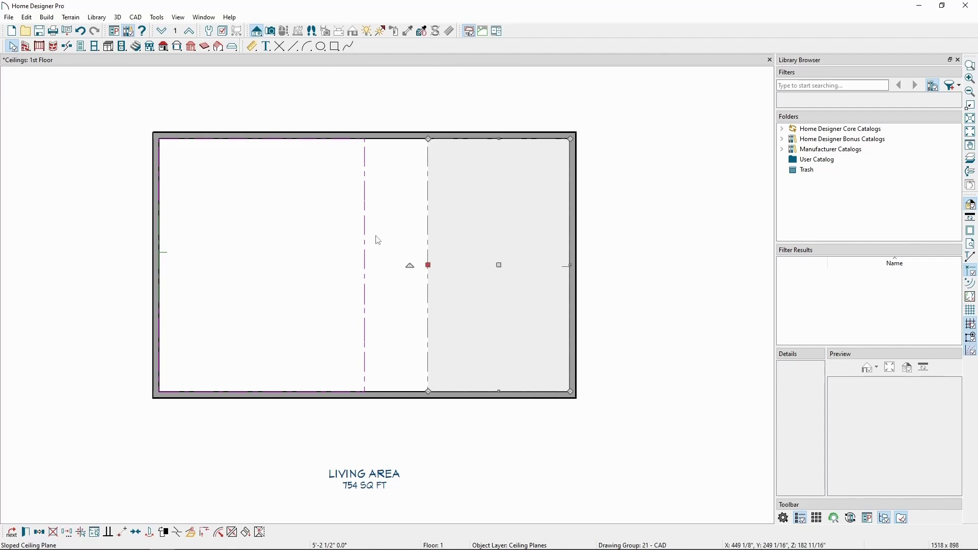
click(178, 17)
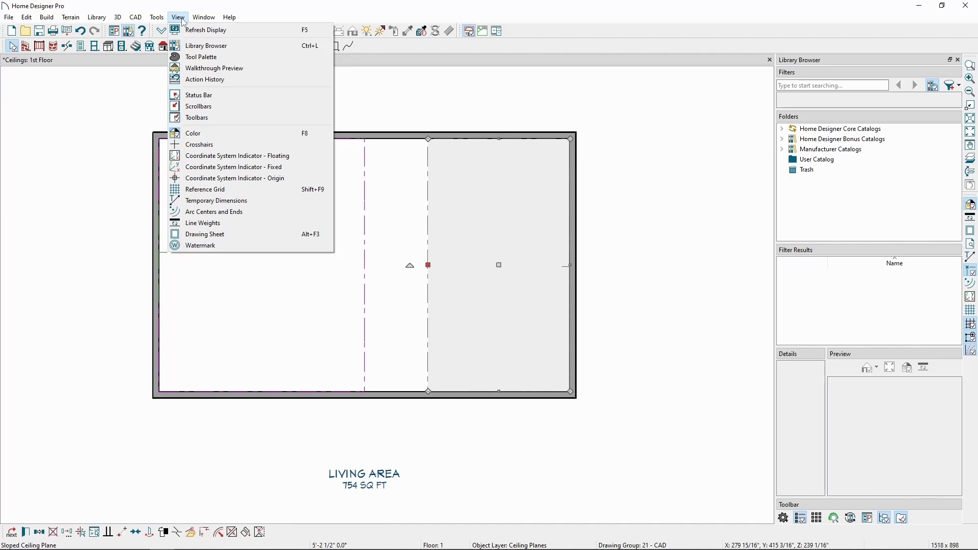
click(247, 201)
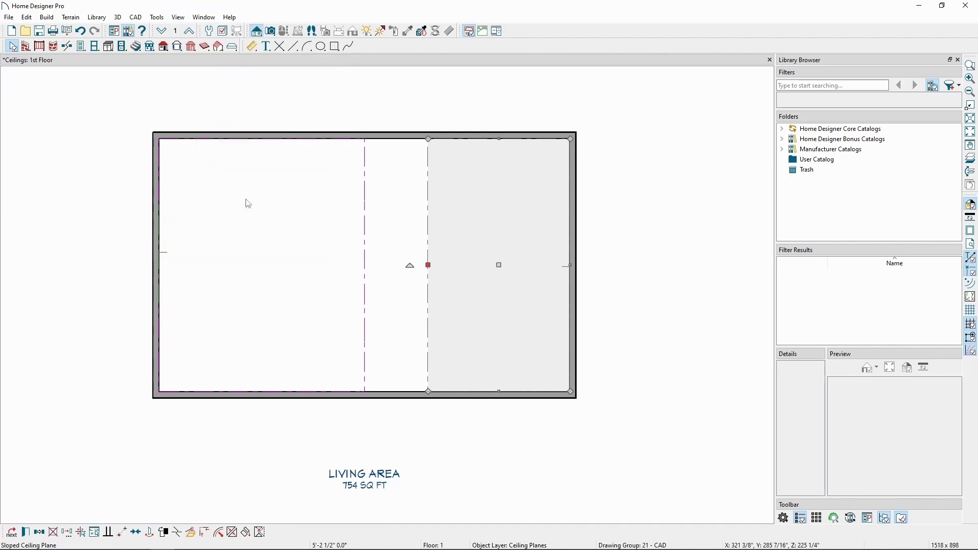
Set the width of the right-hand ceiling plane to 3'.
click(495, 286)
click(495, 287)
text(3)
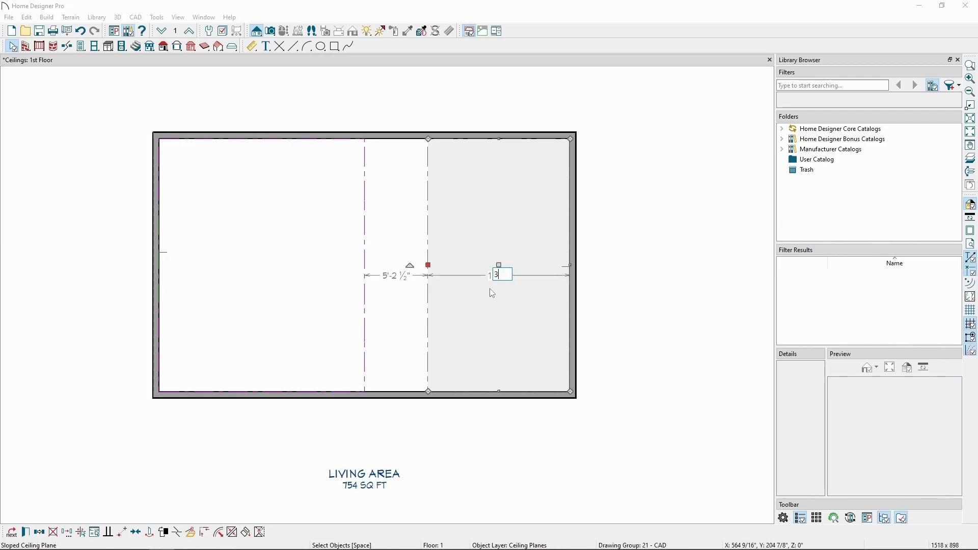
key(Return)
Set the width of the left-hand ceiling plane to 3' by its temporary dimension, and deselect it.
click(361, 253)
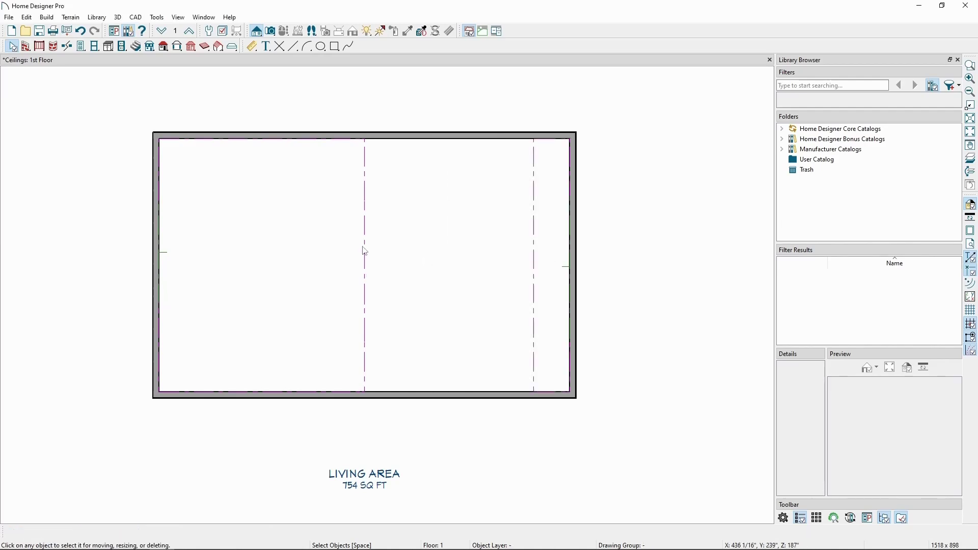
click(264, 255)
text(3)
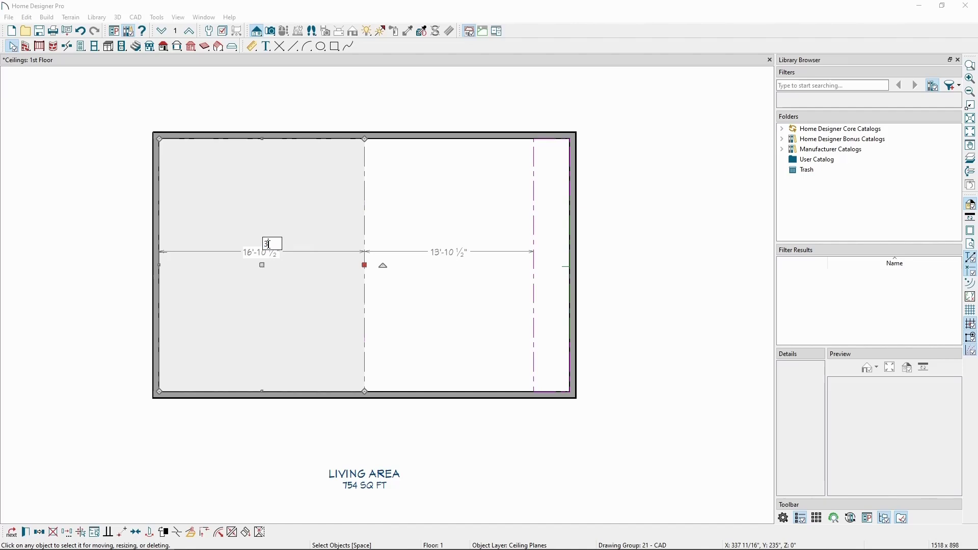
key(Return)
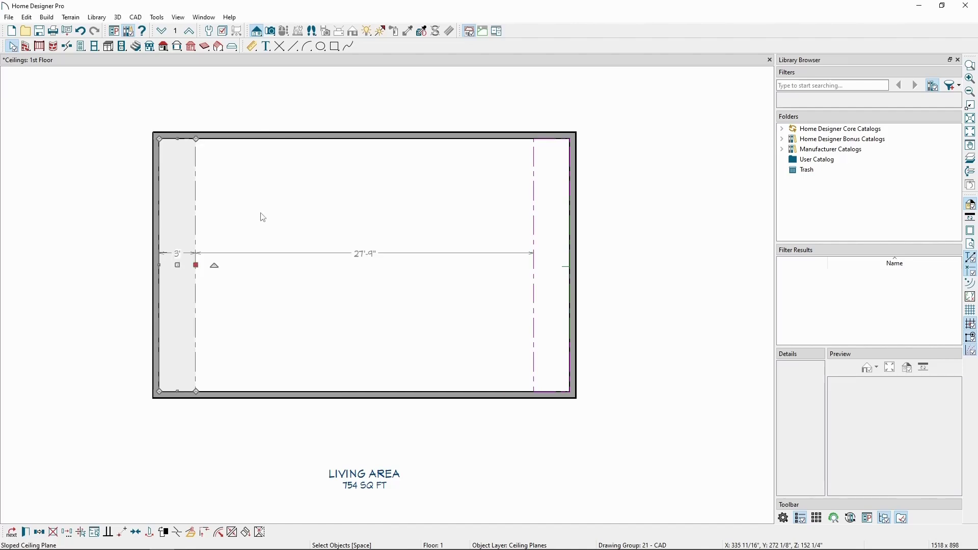
click(255, 118)
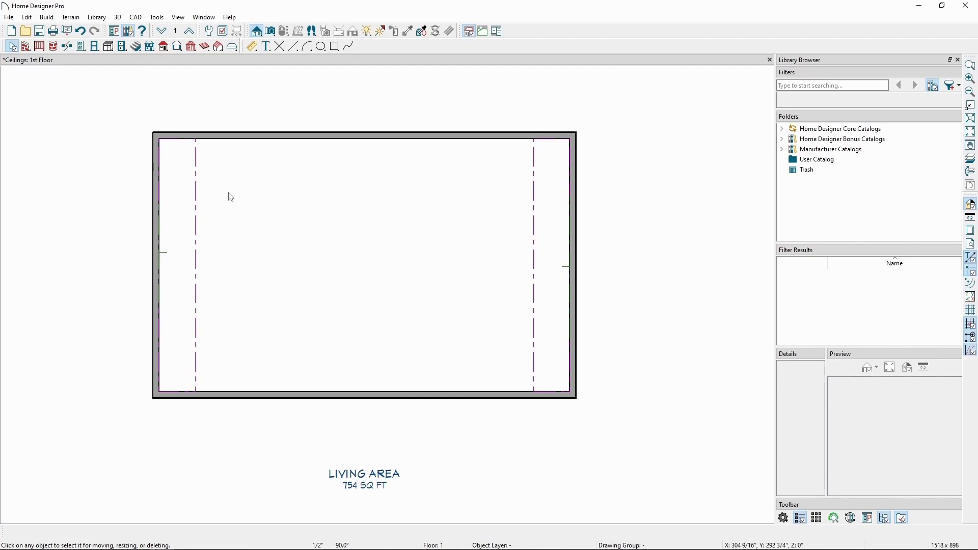
Flatten both 3' wide ceiling planes together by setting their pitch to 0 in 12.
click(201, 219)
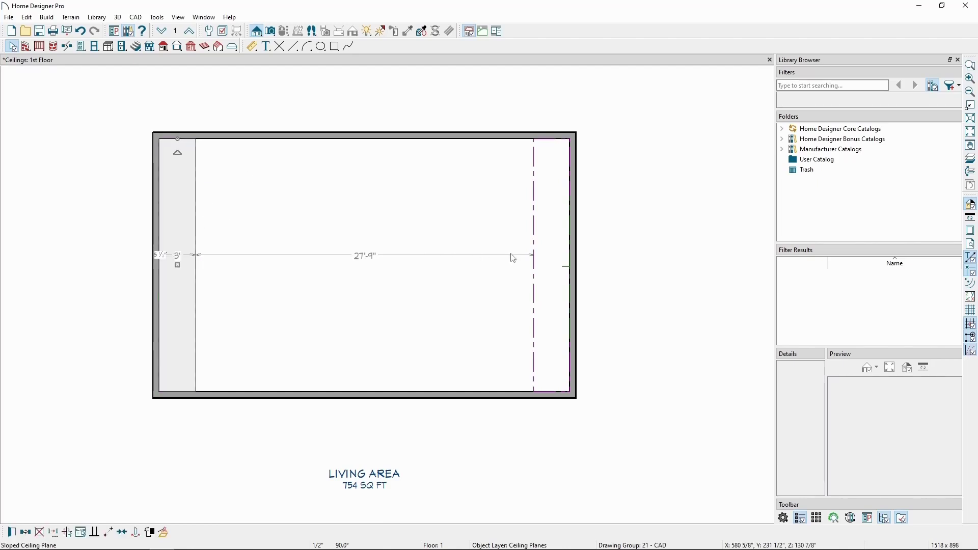
shift+click(537, 245)
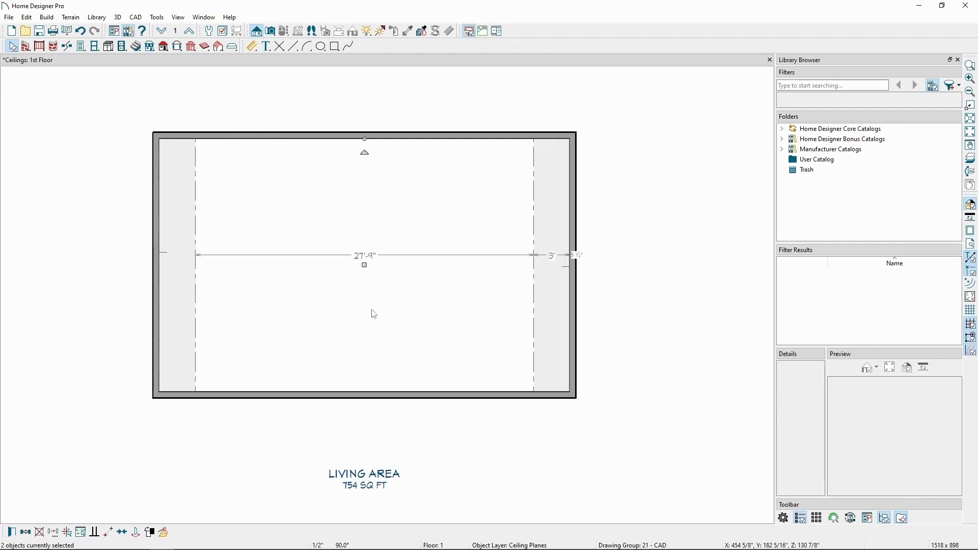
click(14, 533)
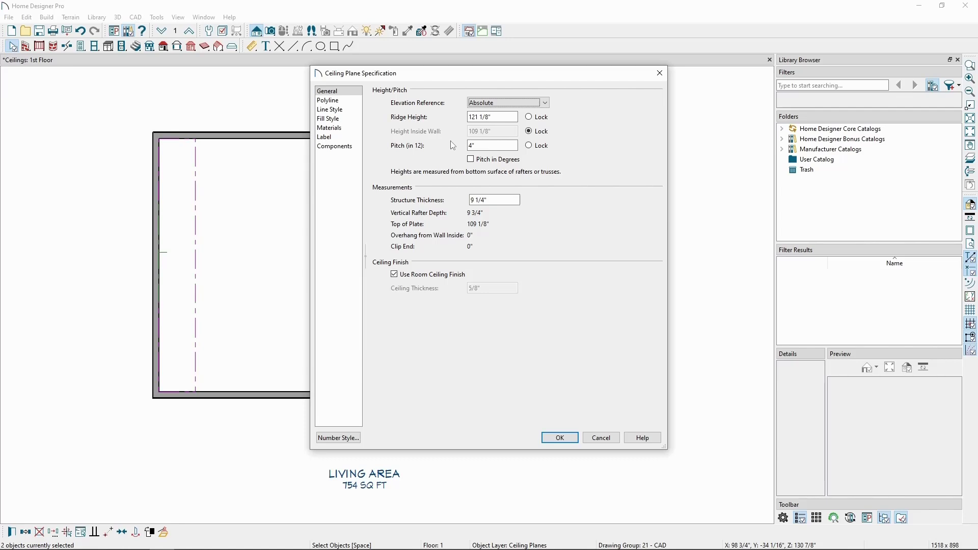
double_click(470, 147)
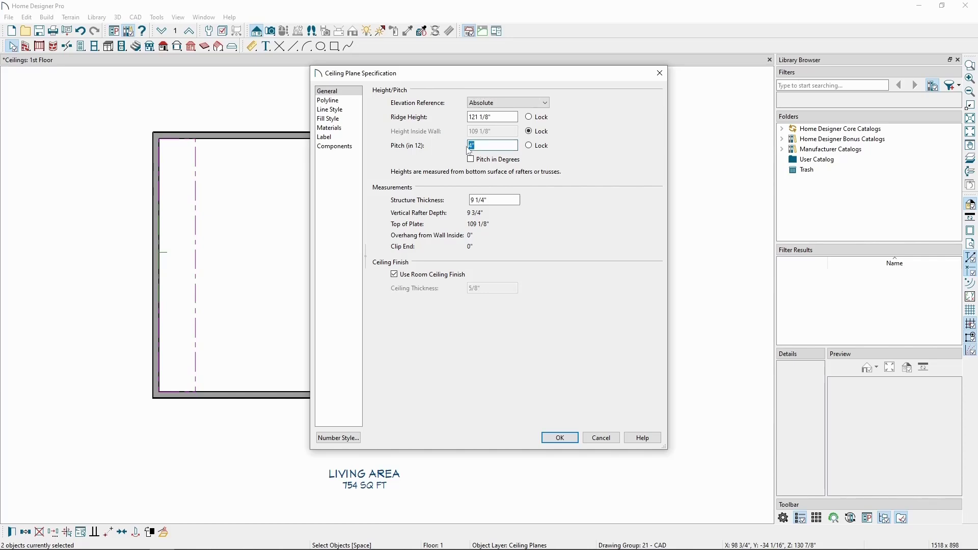
text(0)
key(Tab)
click(559, 437)
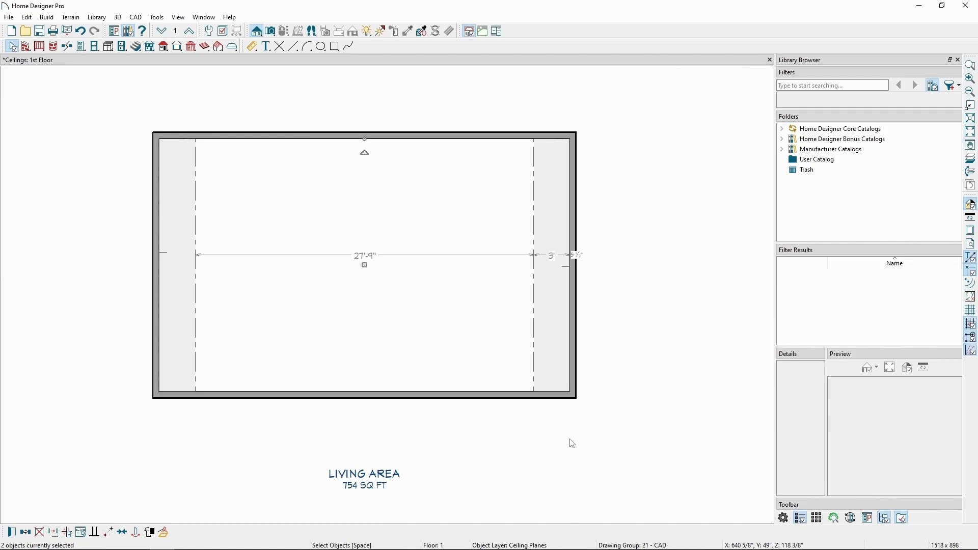
click(572, 444)
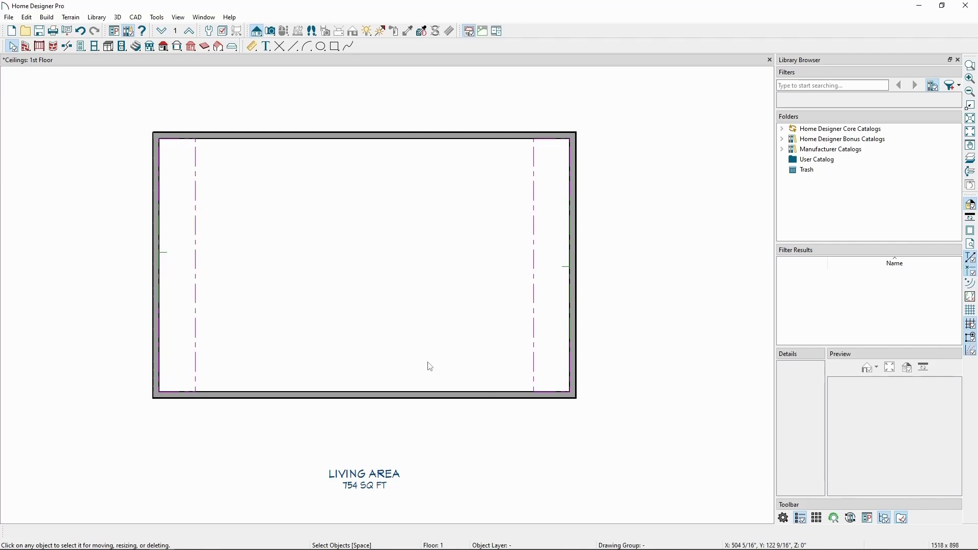
Draw two ceiling planes inward from the flat planes' inner edges, about 10'-11 1/2" wide on the left and about 10' on the right.
click(50, 20)
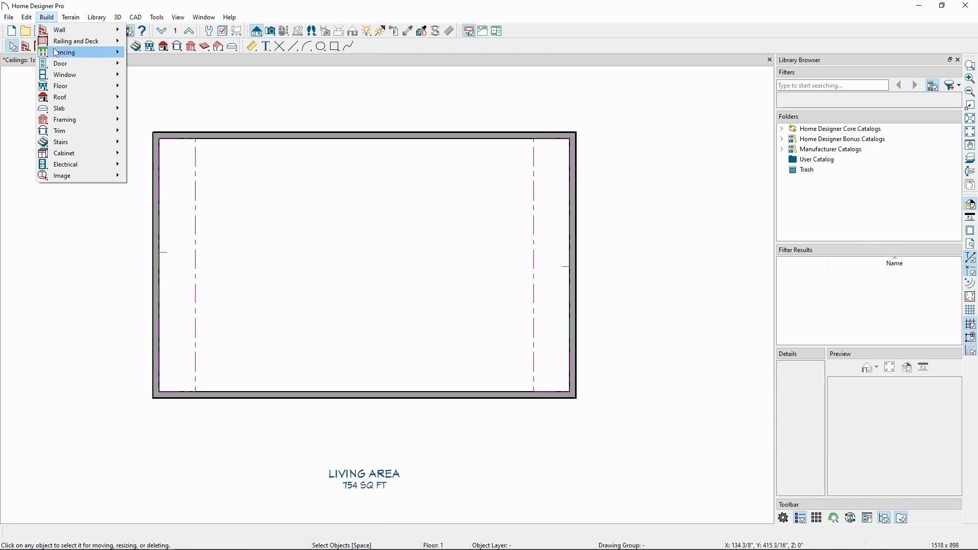
mouse_move(76, 99)
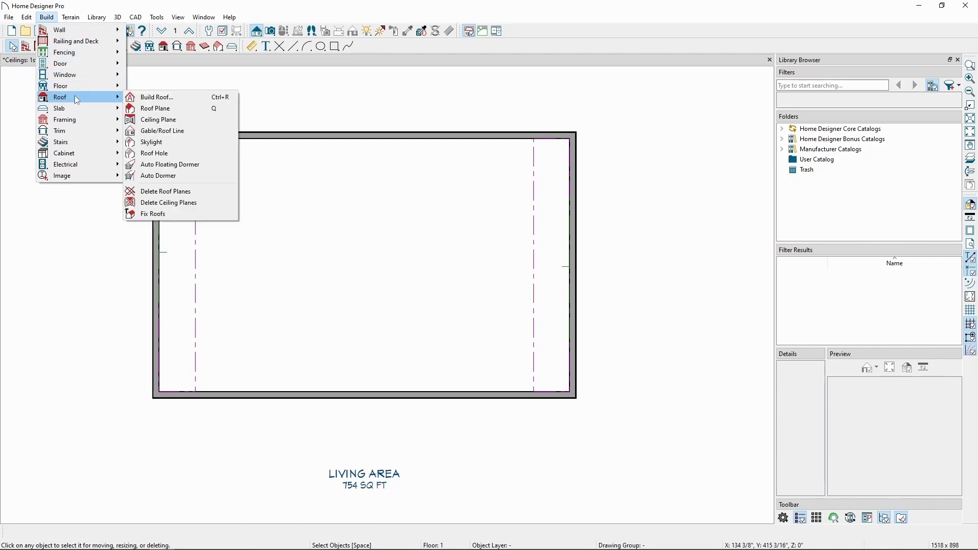
click(164, 121)
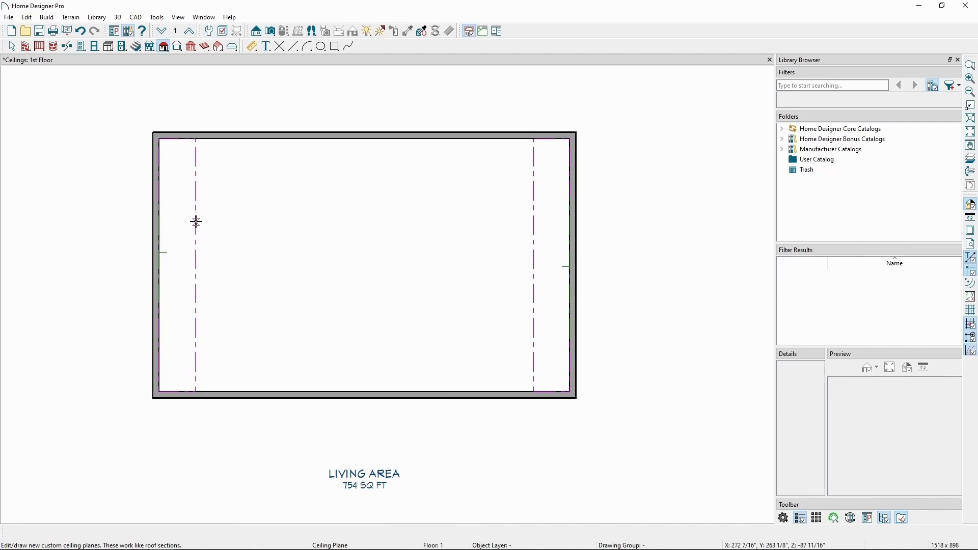
drag(196, 213, 194, 313)
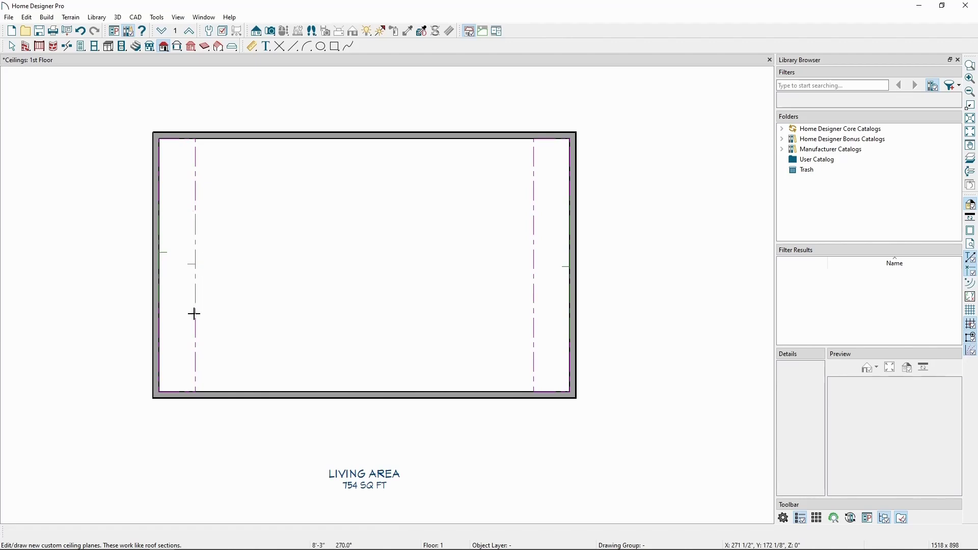
drag(194, 313, 329, 313)
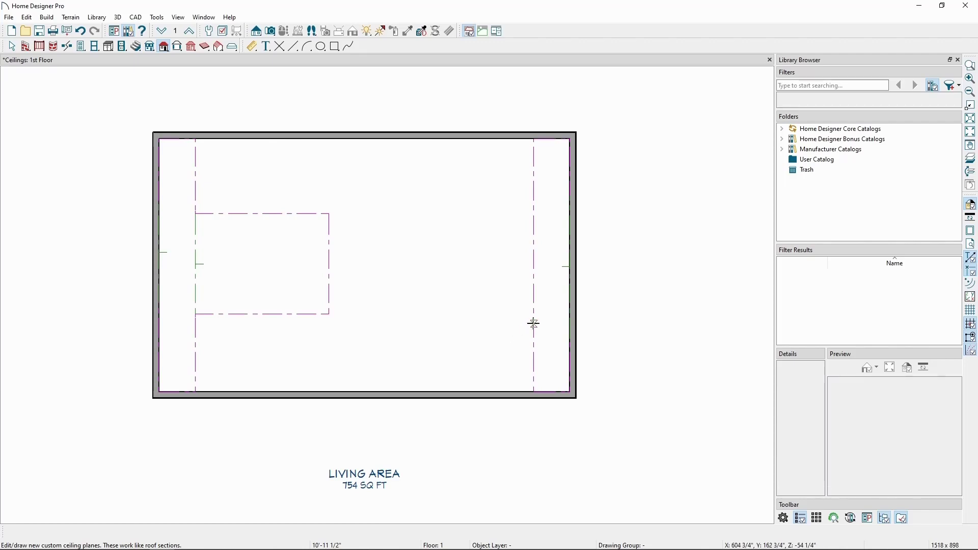
mouse_move(534, 323)
mouse_down()
mouse_move(531, 214)
mouse_move(411, 208)
mouse_up()
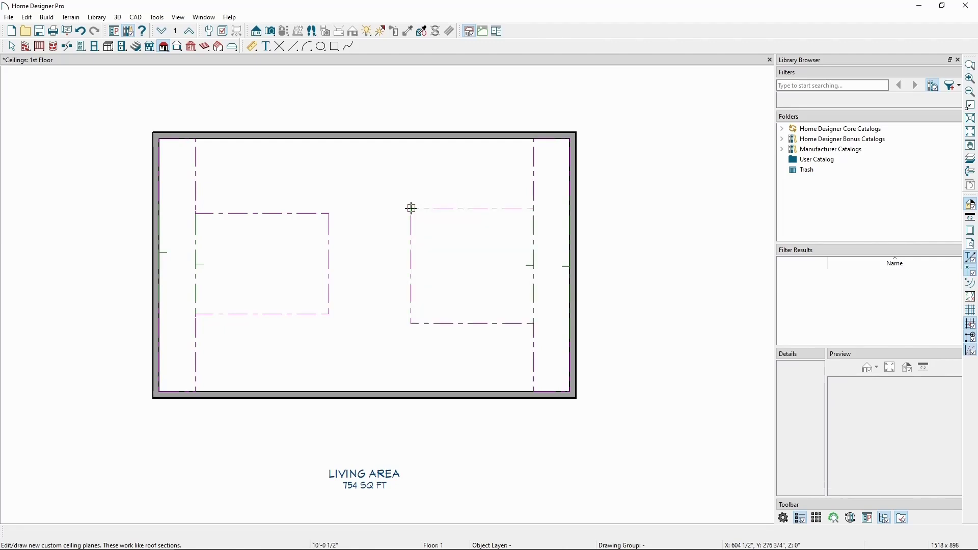
Join the inner edges of the two newly drawn sloped ceiling planes so they meet at a ridge.
click(329, 246)
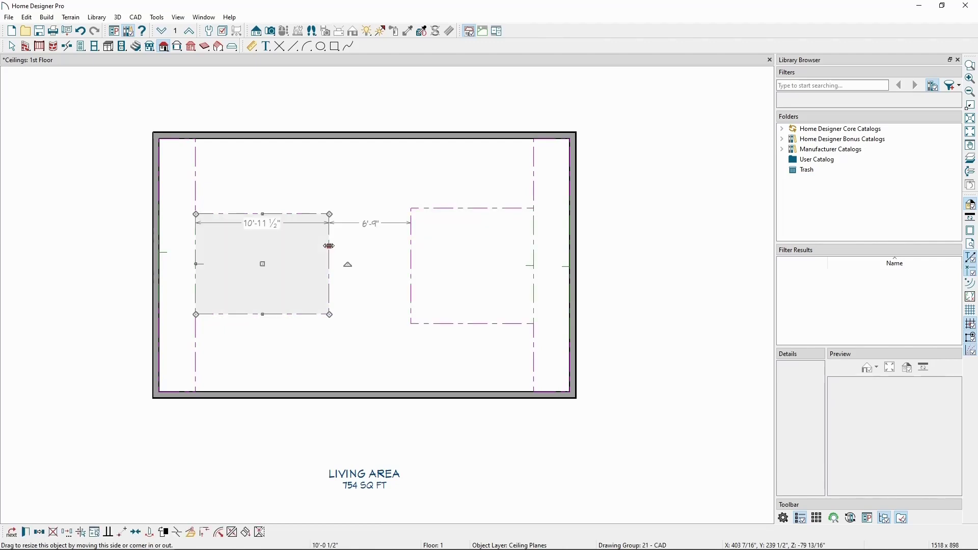
click(231, 532)
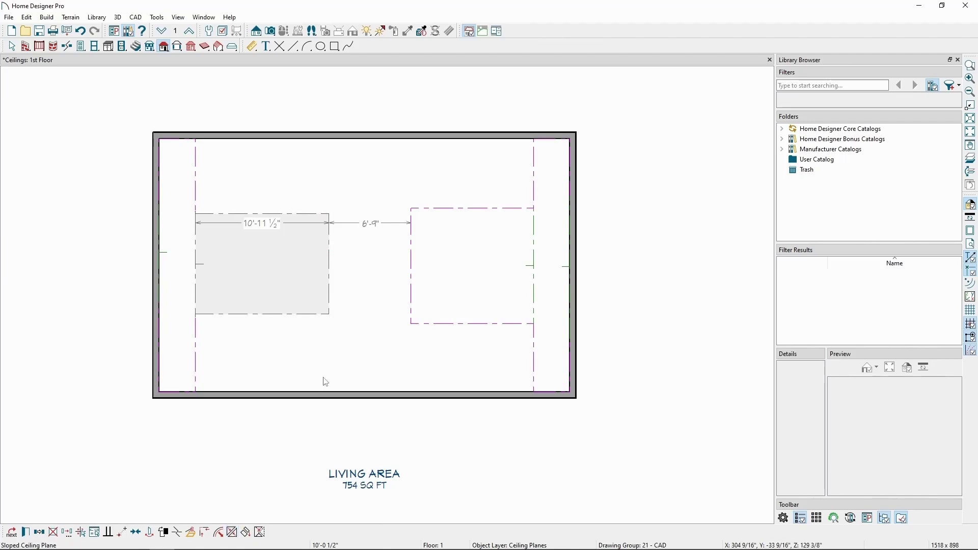
click(412, 300)
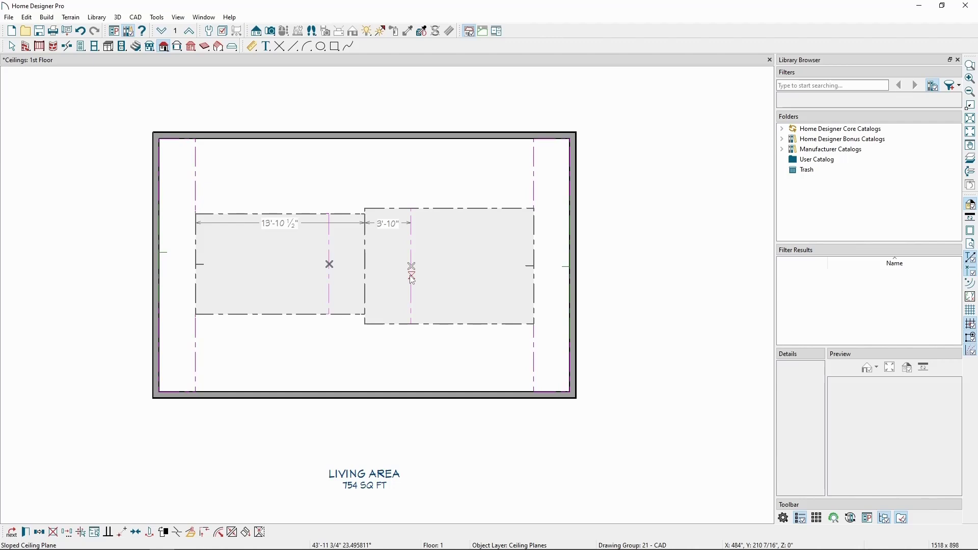
click(408, 275)
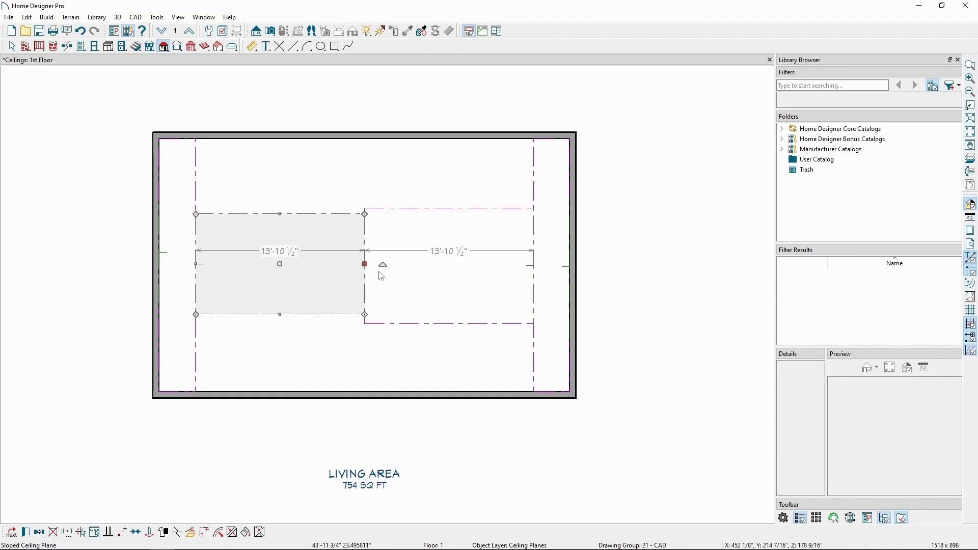
Extend the upper and lower edges of both sloped ceiling planes to the inner faces of the room's upper and lower walls.
drag(280, 214, 280, 139)
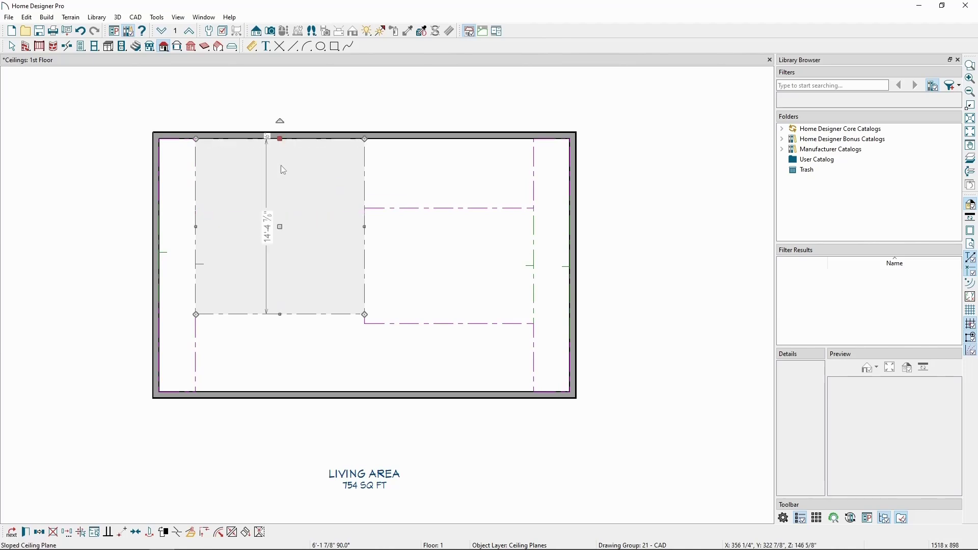
drag(280, 314, 282, 387)
click(448, 324)
drag(448, 324, 449, 392)
drag(449, 208, 449, 139)
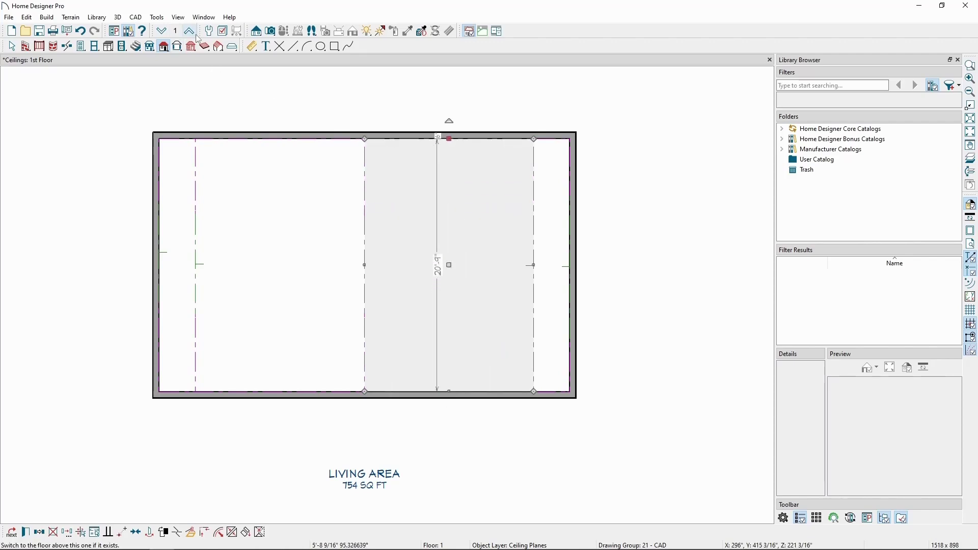
Create a cross section/elevation view through the living area, facing the upper wall, to examine the revised ceiling profile.
click(118, 17)
mouse_move(126, 31)
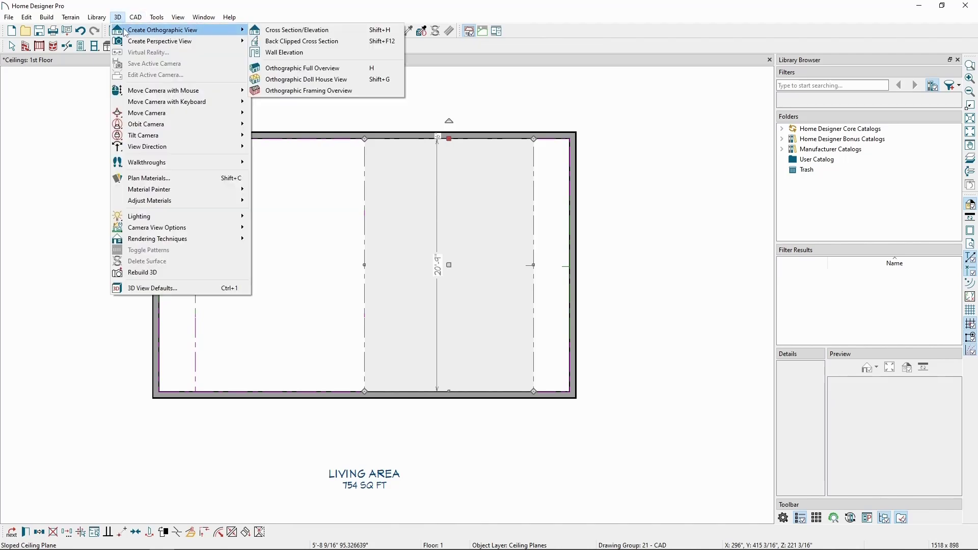
click(285, 30)
drag(345, 277, 341, 153)
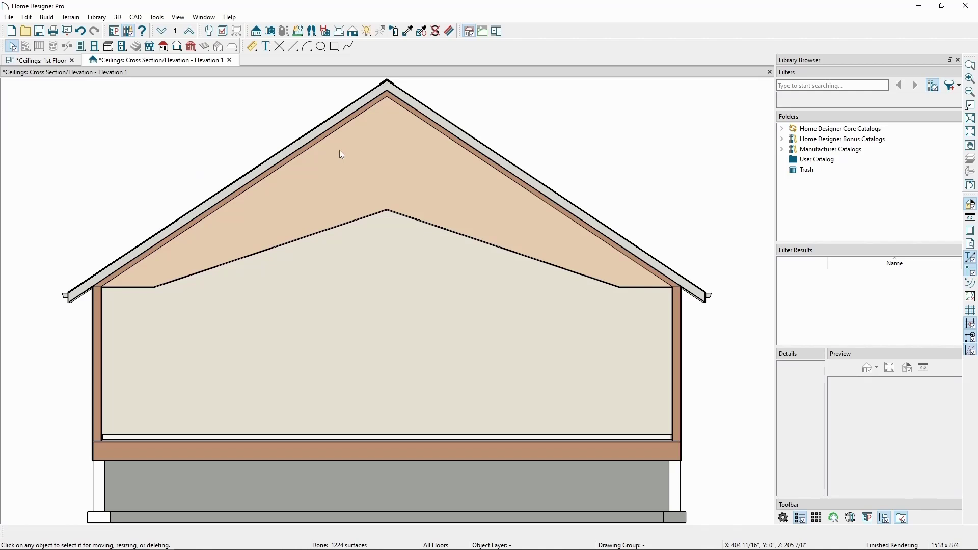